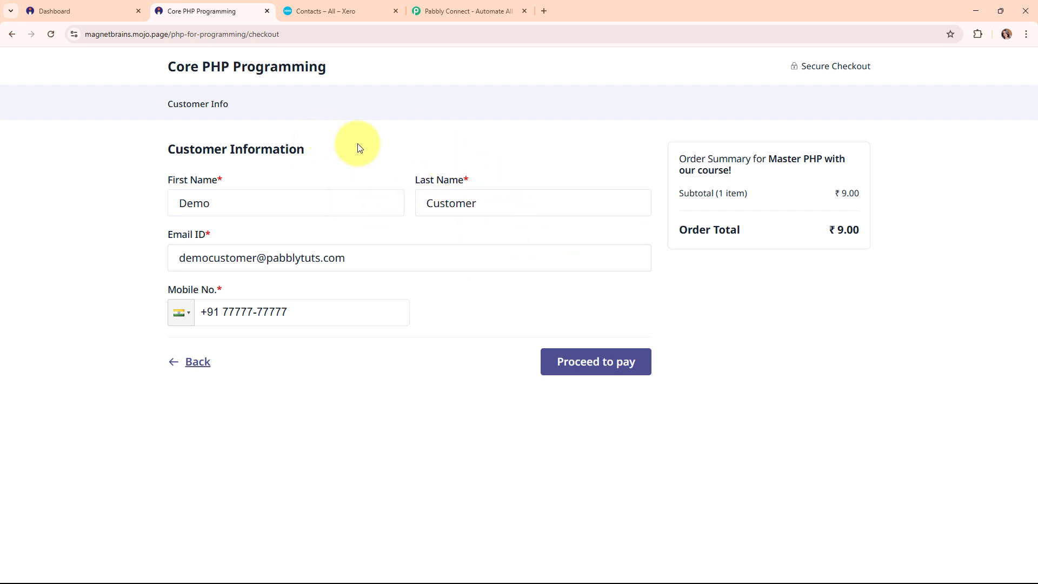
Switch to the Xero All contacts list to look for the test customer.
left_click(321, 11)
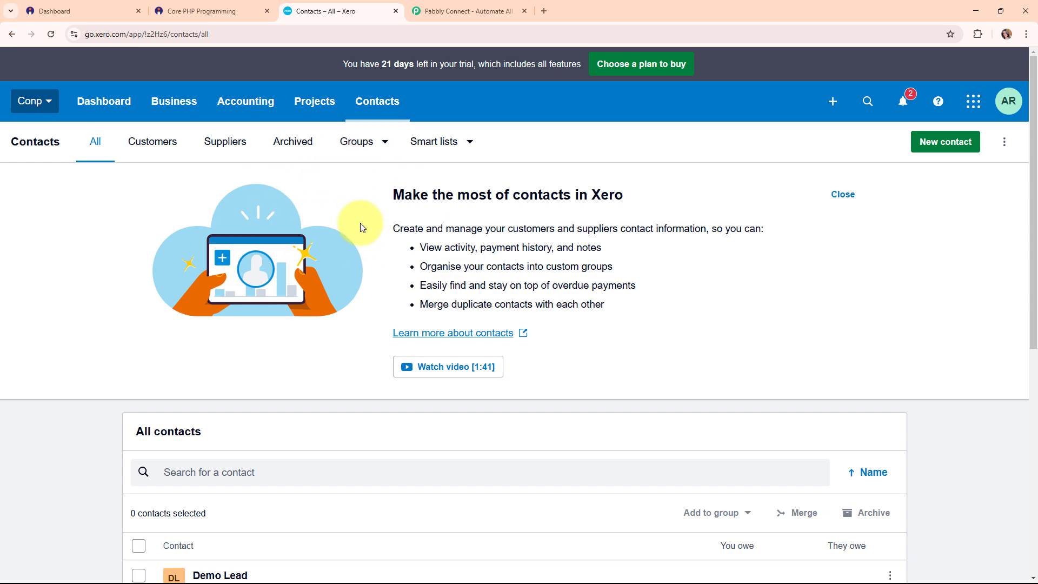
Scroll Xero's contacts list to confirm no test customer exists, then return to the Core PHP Programming checkout.
left_click(199, 7)
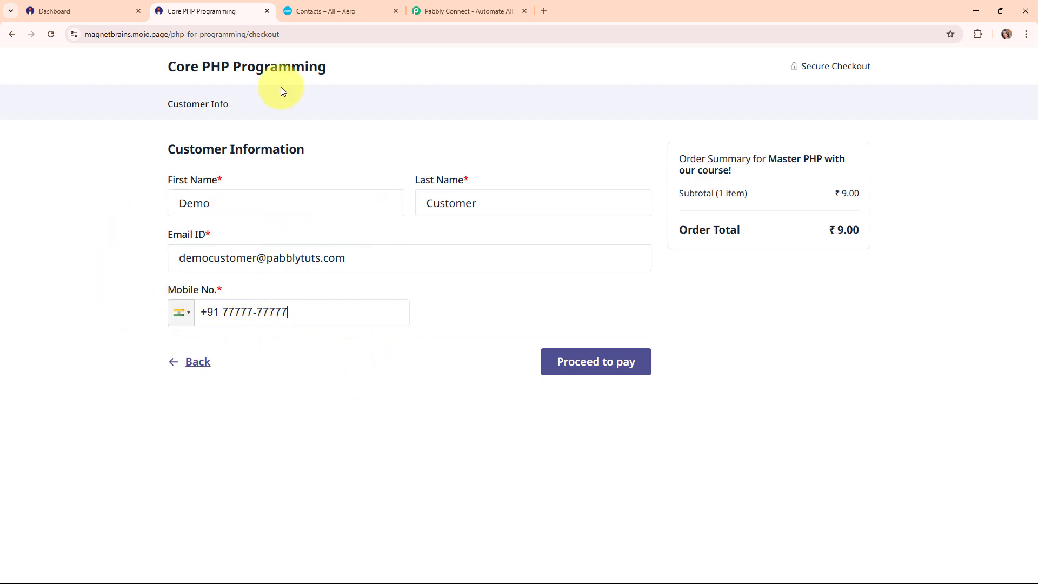
left_click(371, 8)
scroll(619, 335, "down", 2)
scroll(621, 335, "down", 4)
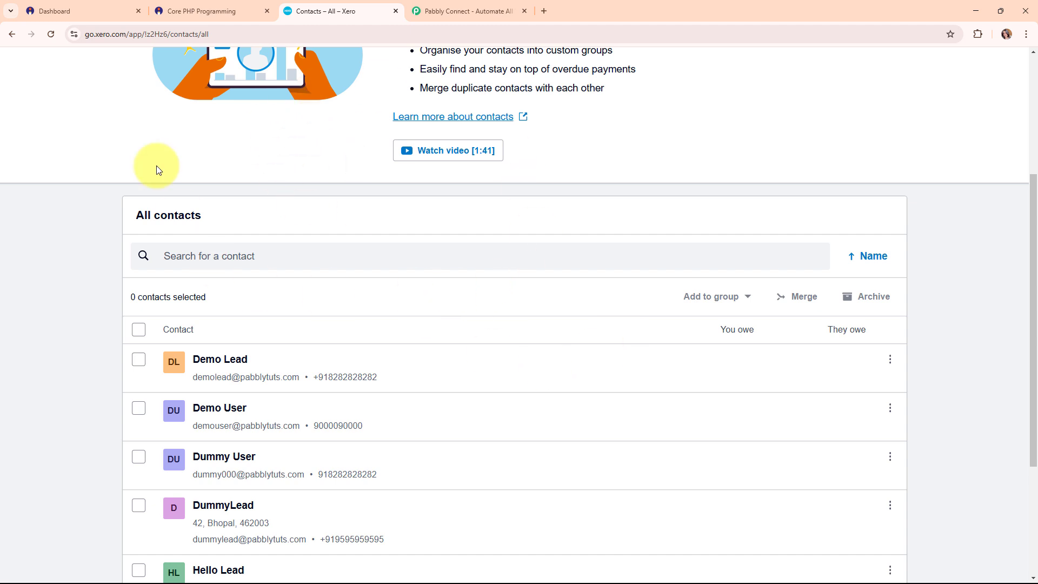
left_click(191, 8)
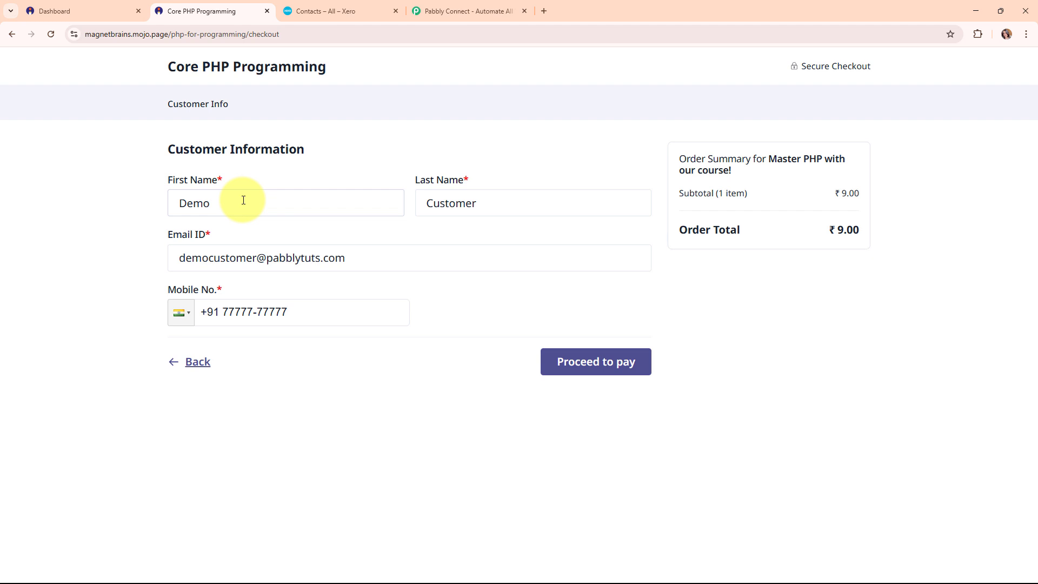
Pay the ₹9 Core PHP Programming order with the saved card, confirming with the OTP.
left_click(334, 307)
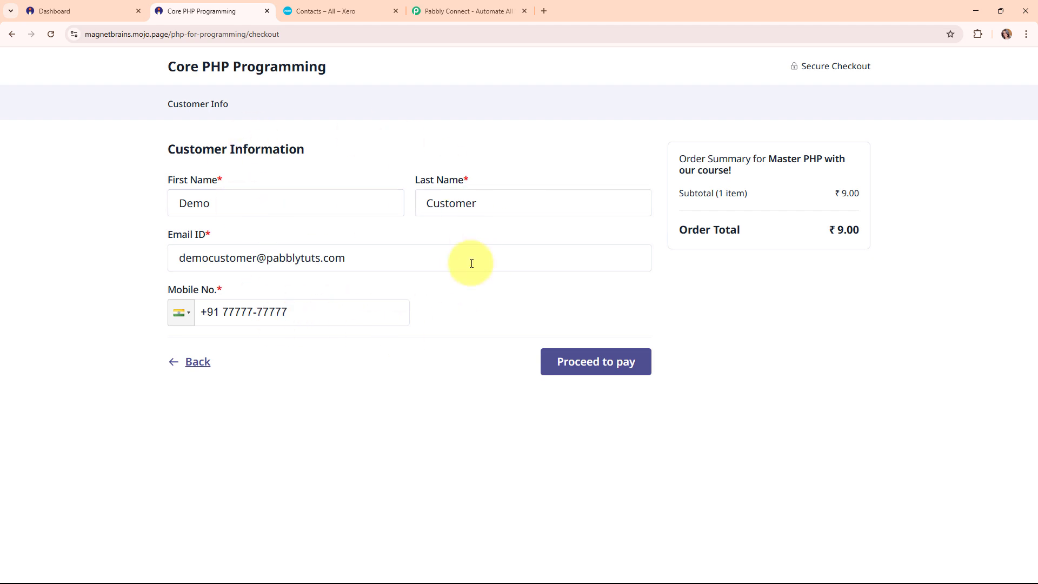
left_click(598, 375)
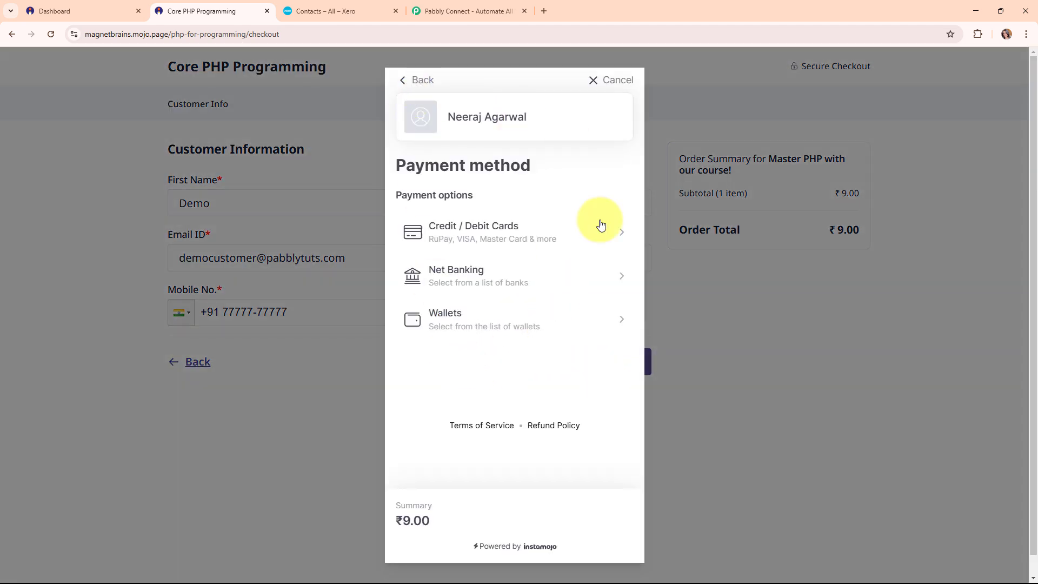
left_click(459, 238)
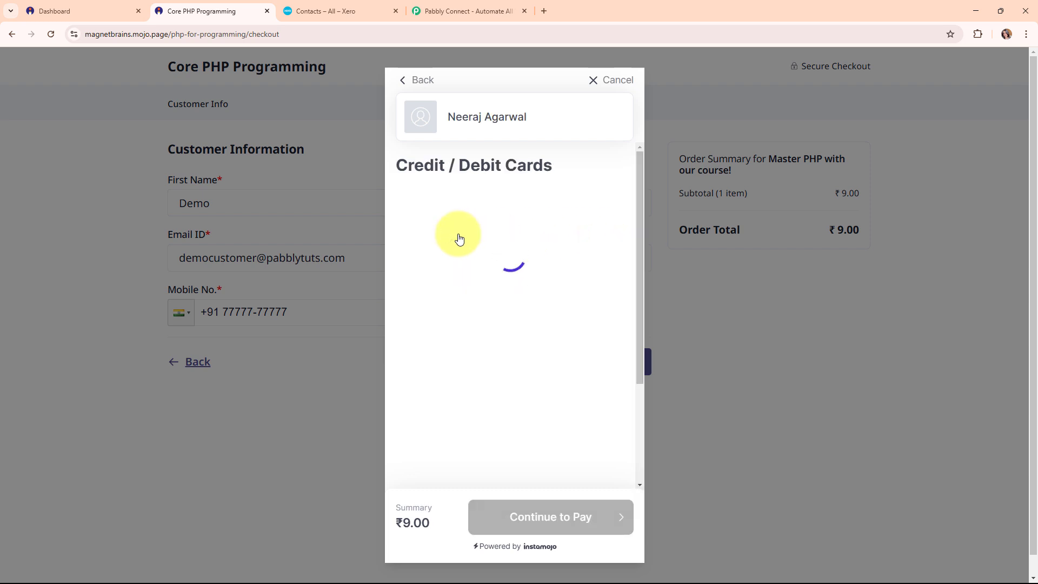
left_click(464, 217)
left_click(477, 257)
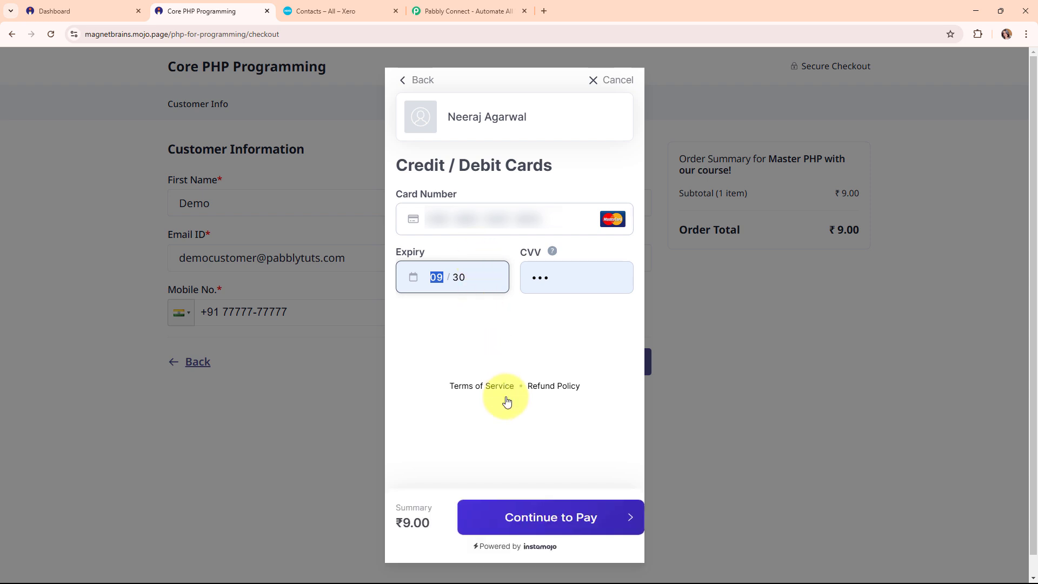
left_click(536, 518)
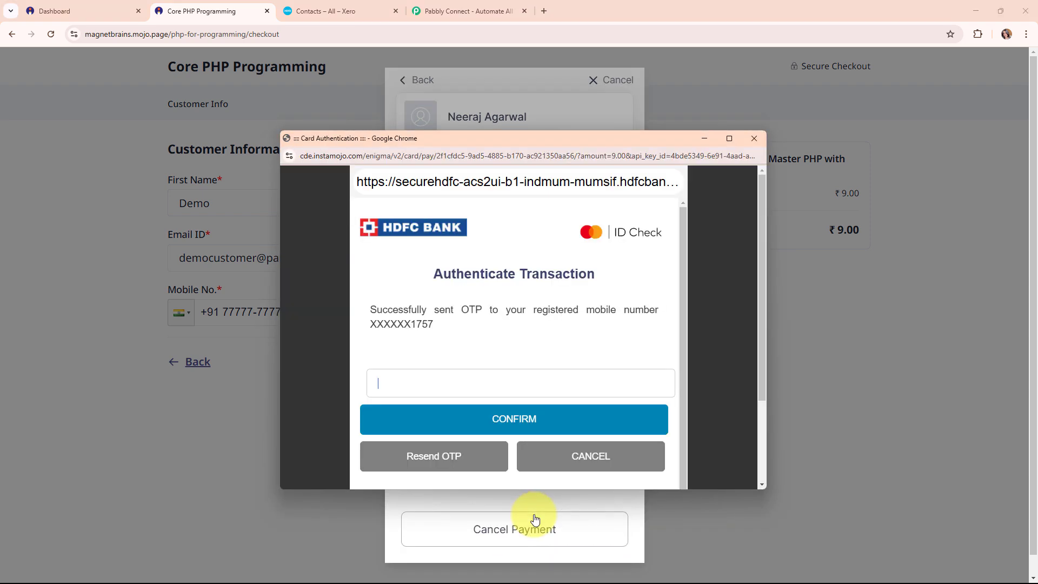
left_click(431, 383)
type("123456")
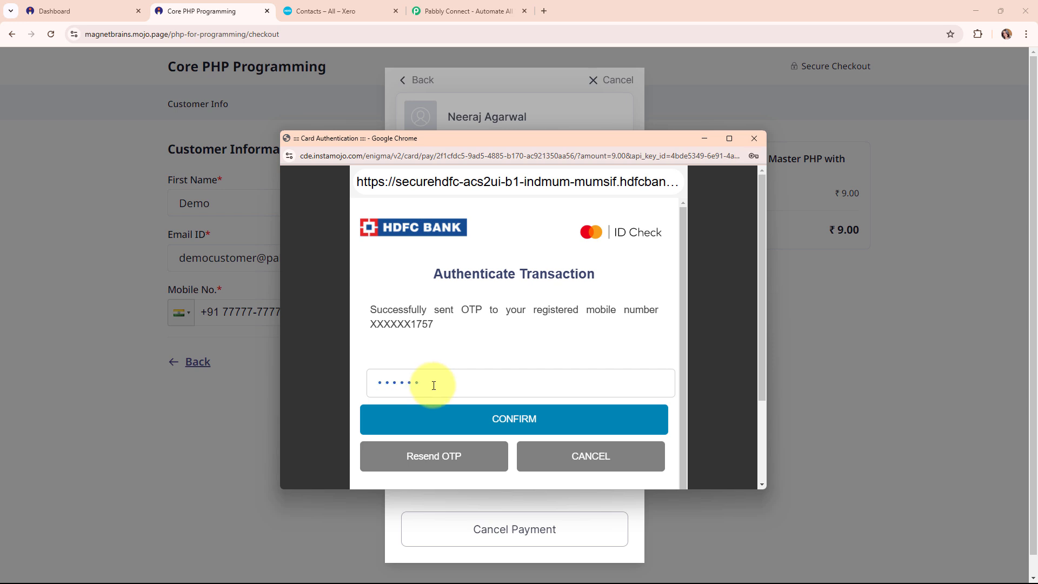
left_click(520, 430)
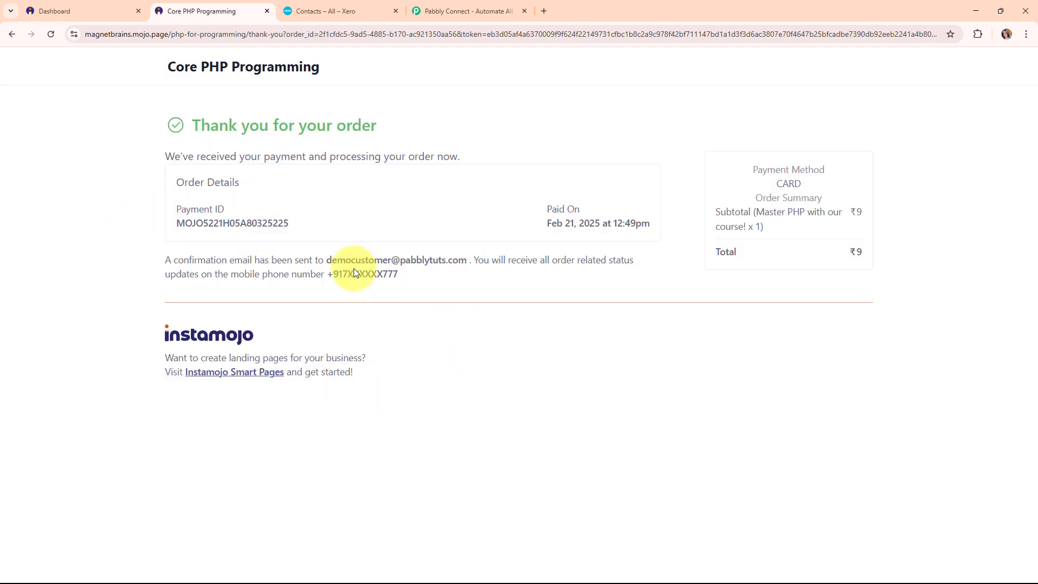
Verify the new customer contact in Xero's list, then open Pabbly Connect and dismiss its offer popup.
left_click(303, 3)
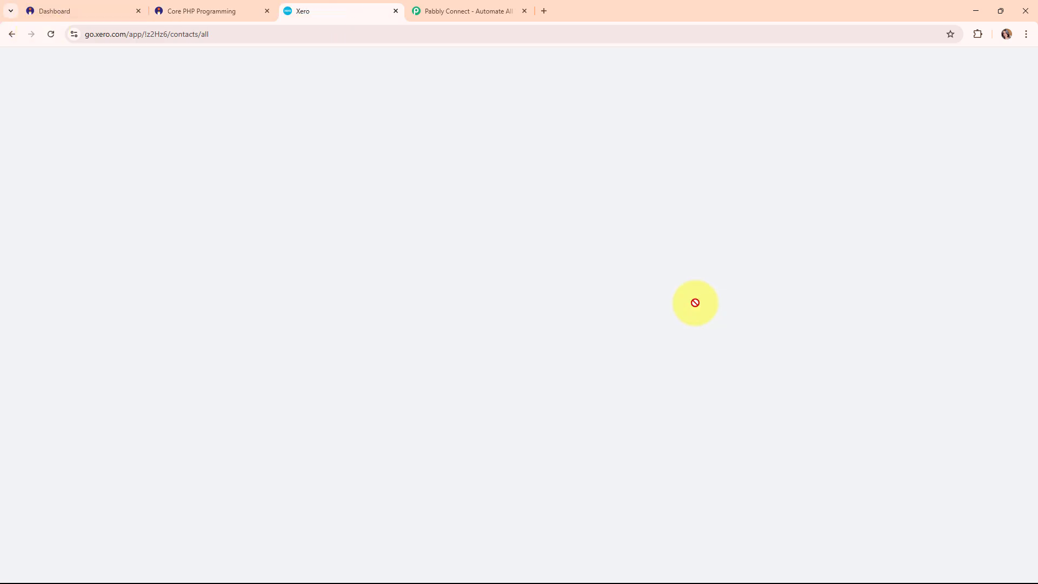
scroll(789, 271, "down", 5)
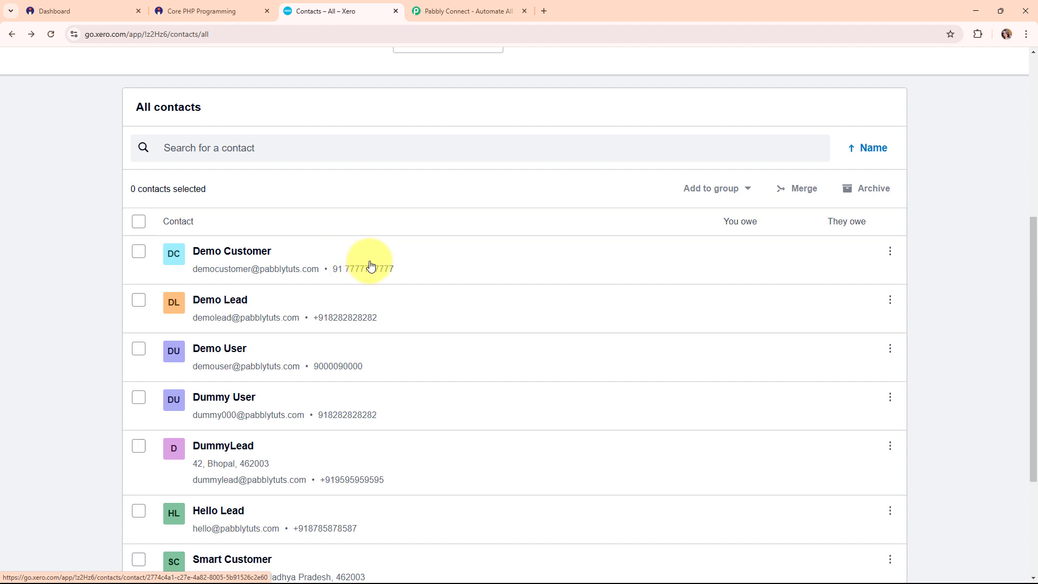
left_click(60, 10)
left_click(313, 11)
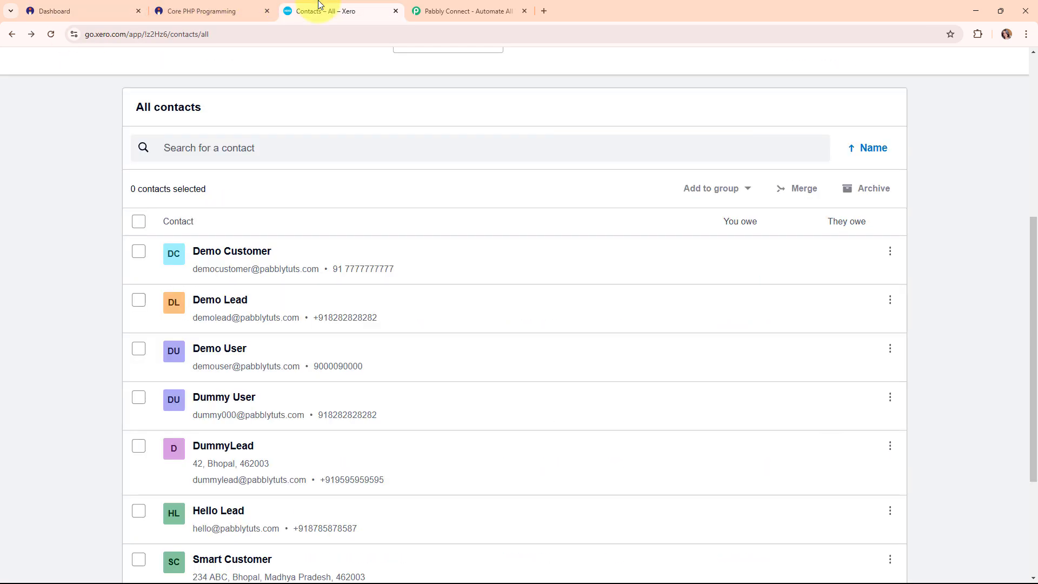
left_click(493, 11)
left_click(713, 162)
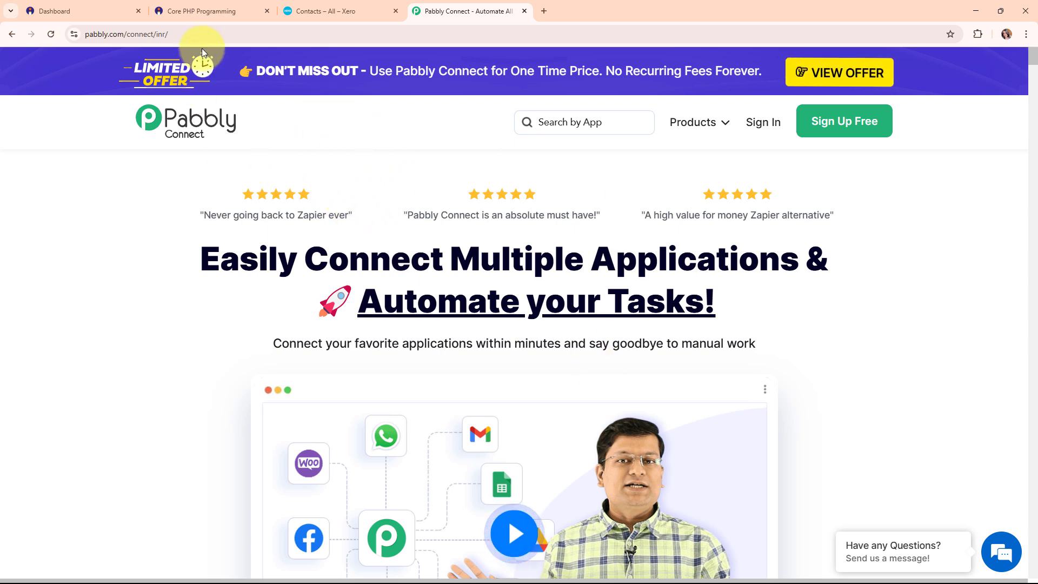
Sign in to Pabbly and launch Pabbly Connect from the All Pabbly Apps page.
left_click(215, 34)
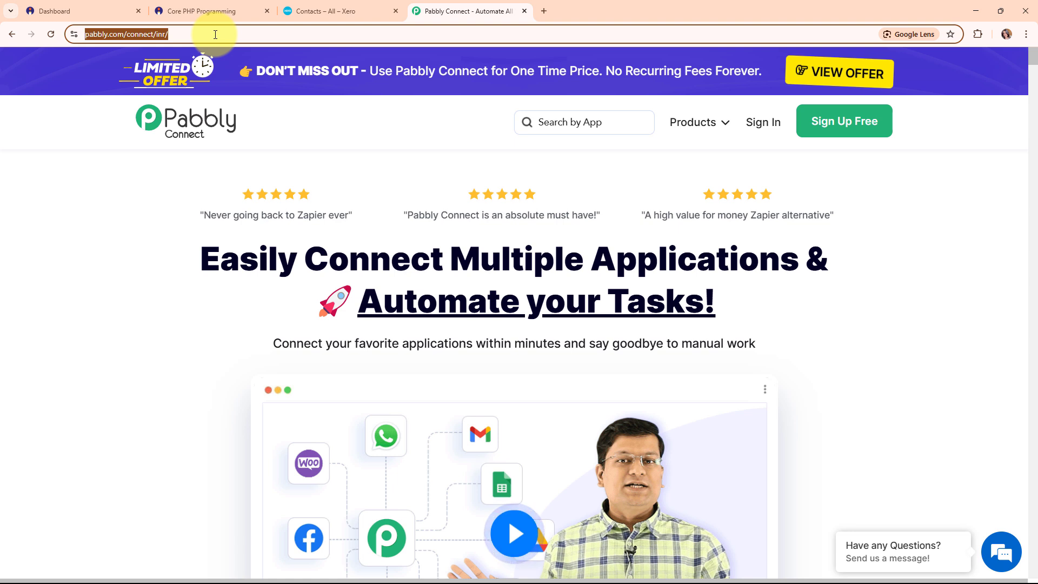
left_click(195, 322)
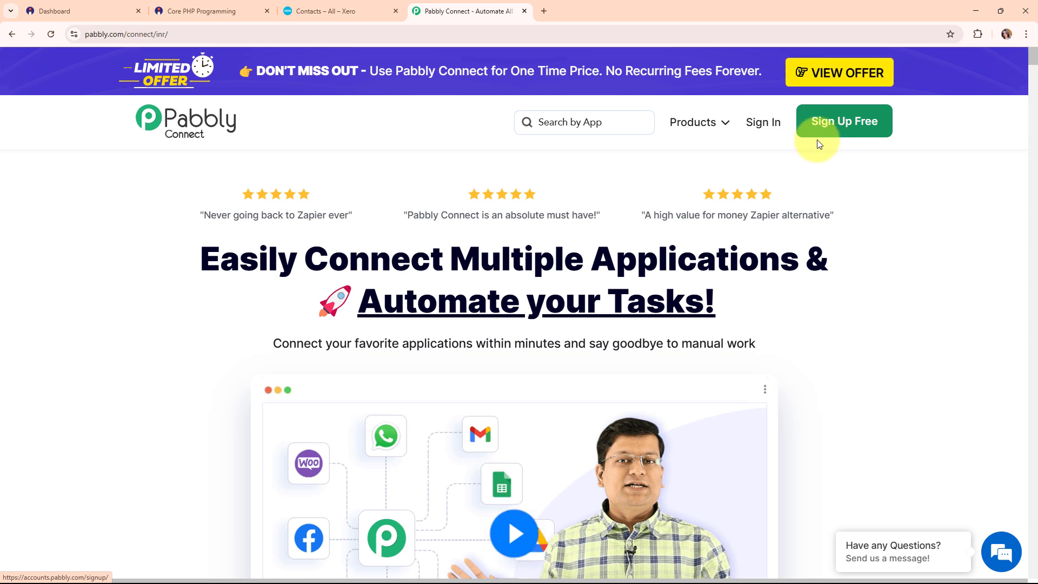
left_click(759, 124)
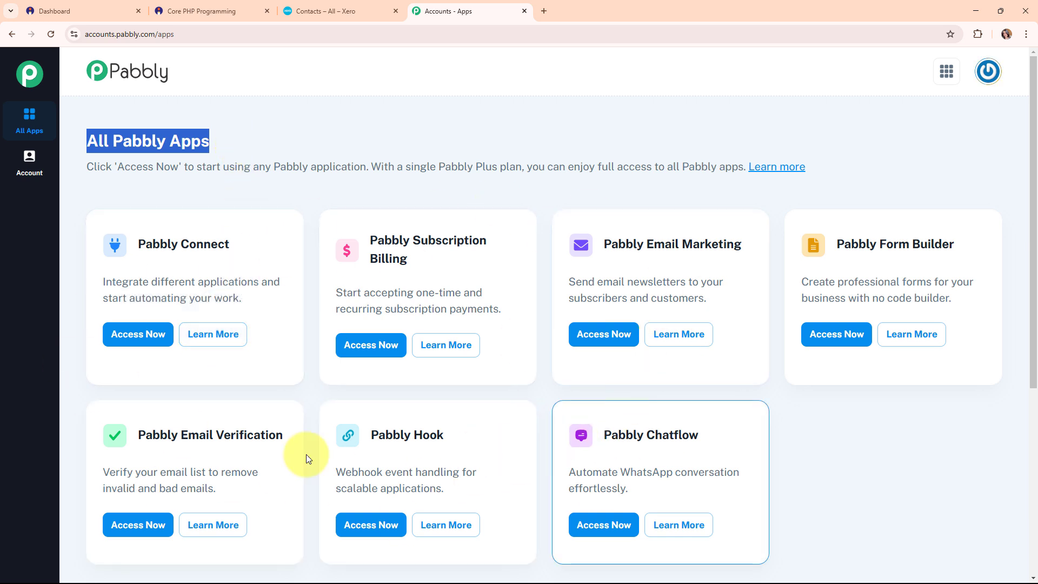
left_click(138, 335)
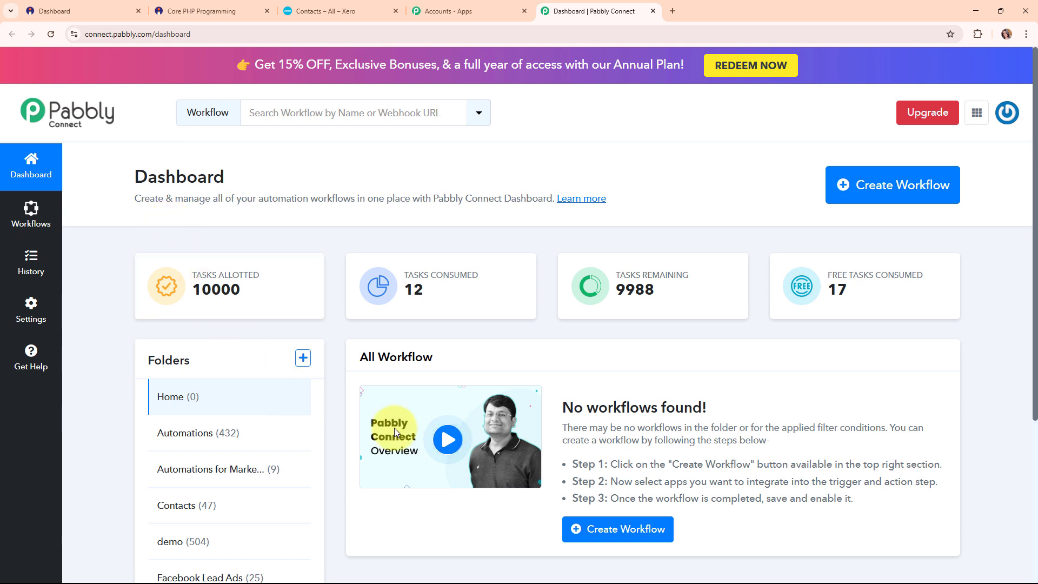
Start a new workflow named 'Create Xero Contact on Instamojo Sale'.
left_click(897, 206)
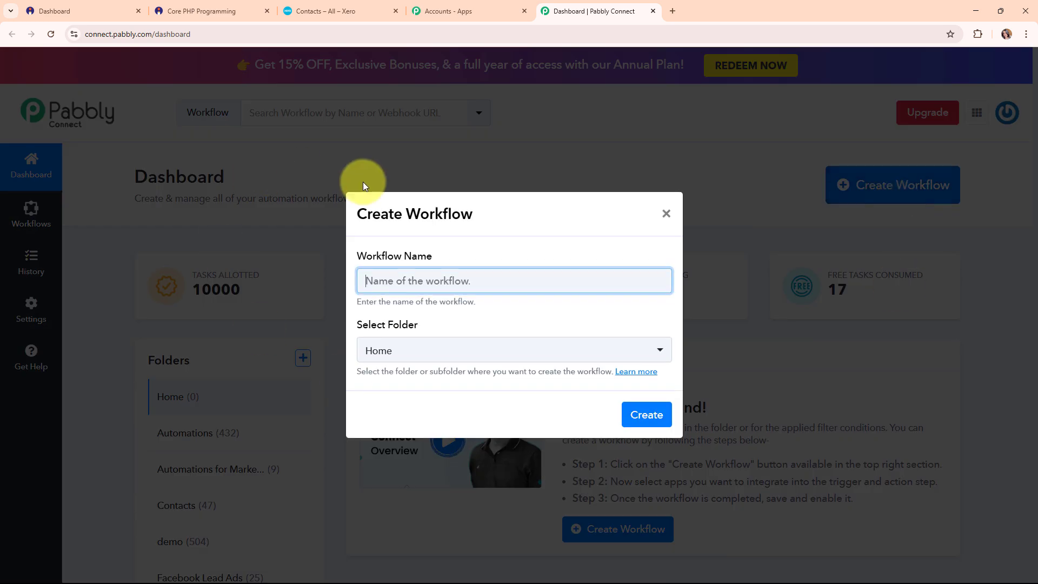
left_click_drag(360, 259, 458, 253)
left_click(378, 280)
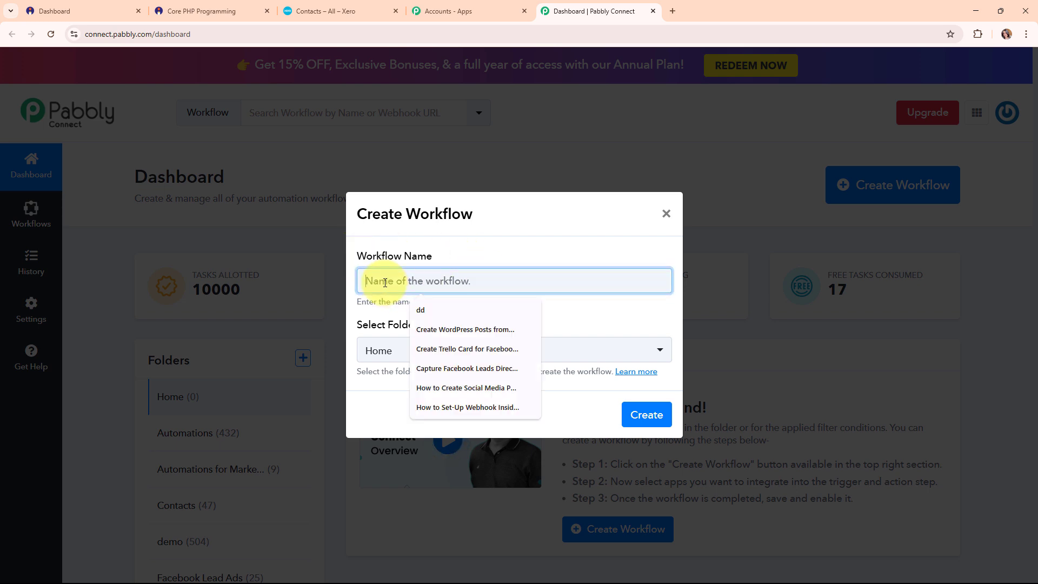
left_click(400, 289)
type("Create Xero Contact on Instamojo Sale")
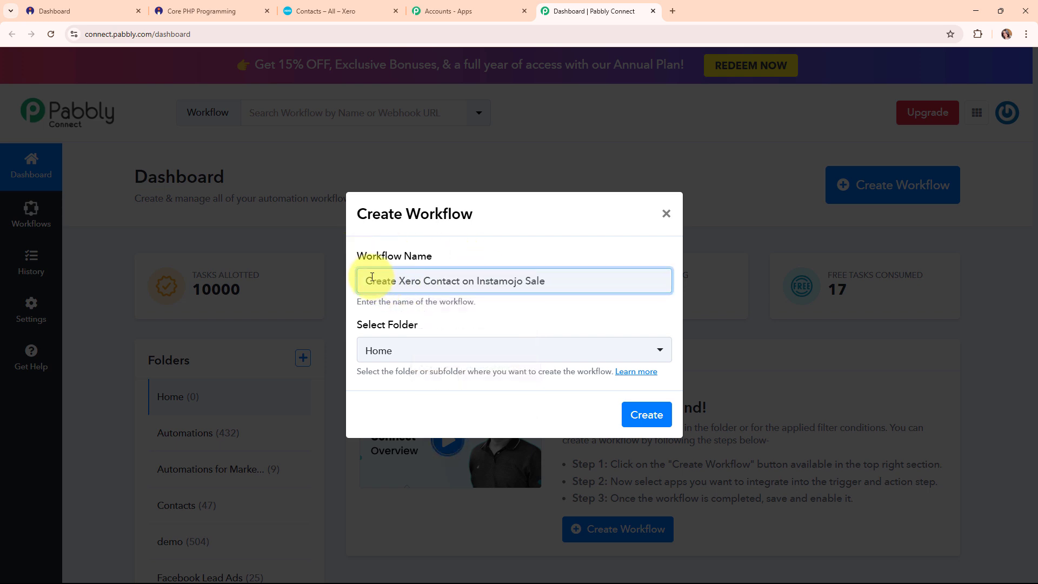
key("ctrl+a")
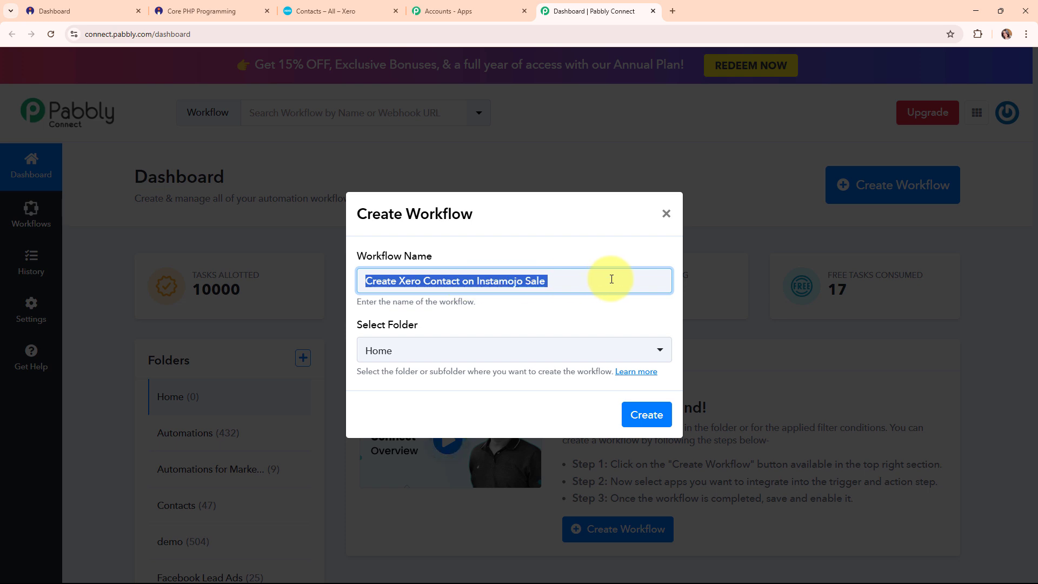
Assign the new workflow to the Contacts folder.
left_click_drag(356, 325, 425, 328)
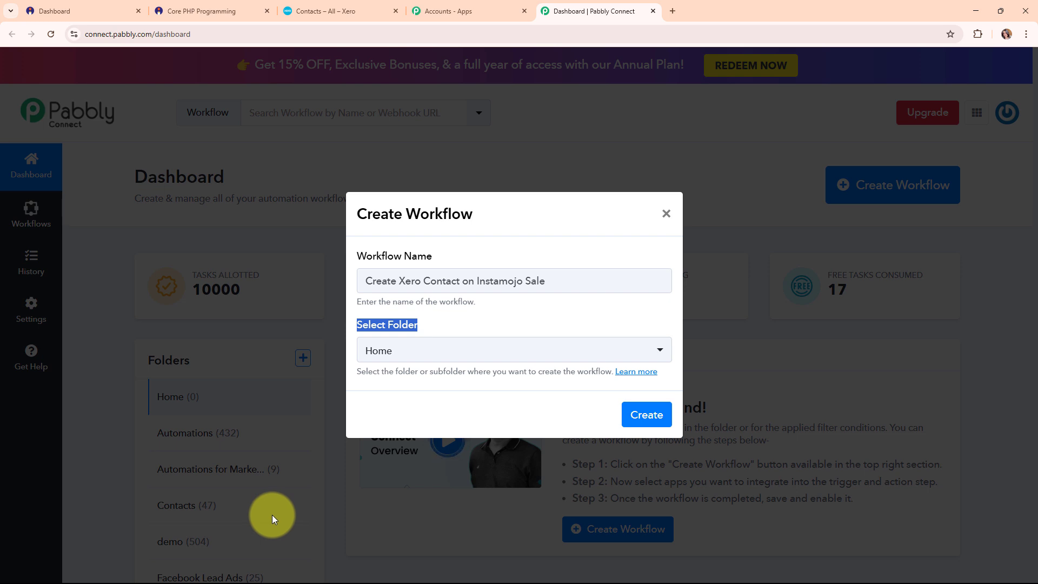
left_click(552, 345)
left_click(476, 216)
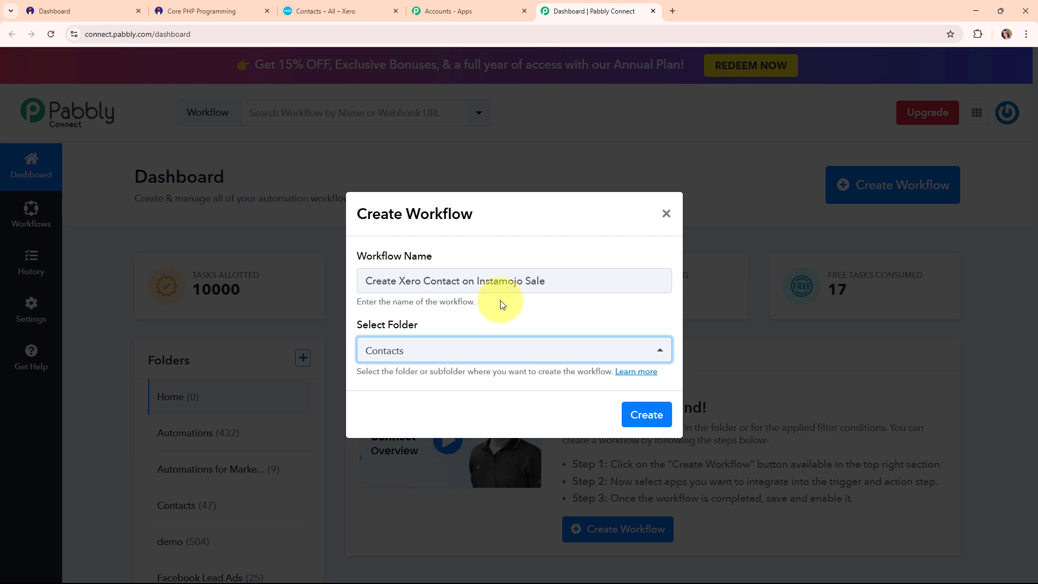
left_click(634, 373)
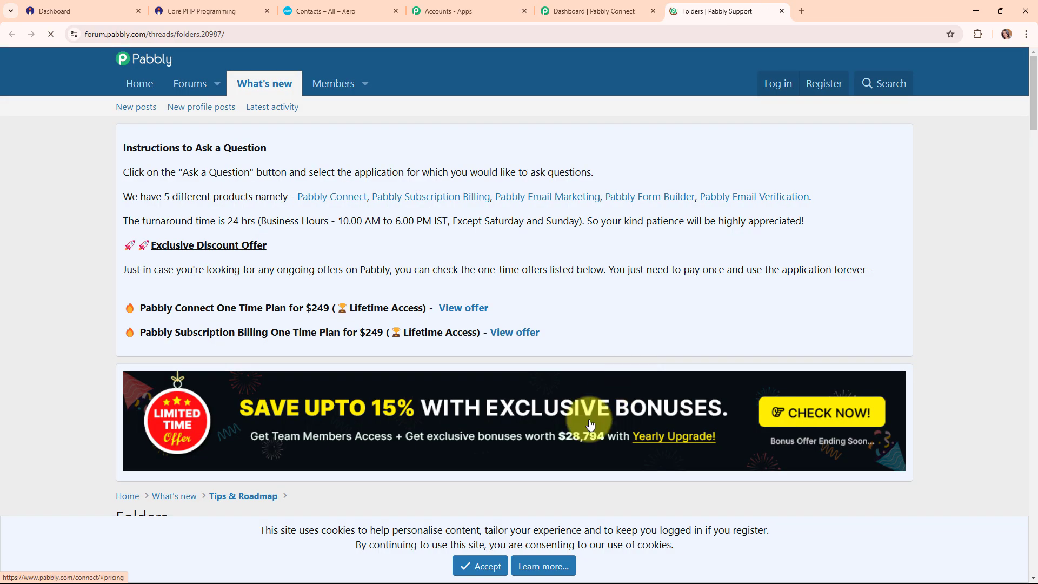
scroll(665, 354, "down", 20)
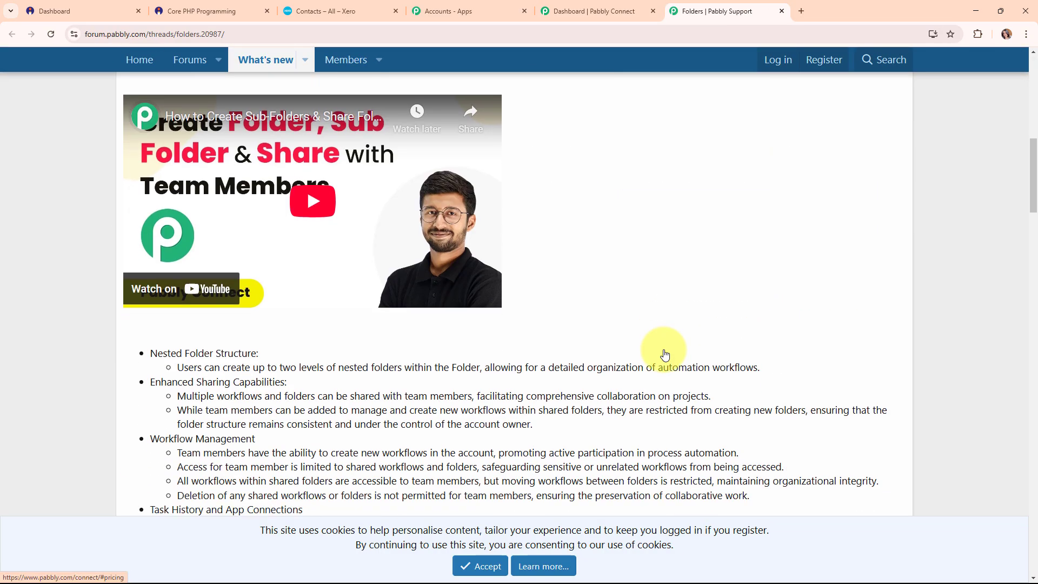
scroll(665, 349, "down", 10)
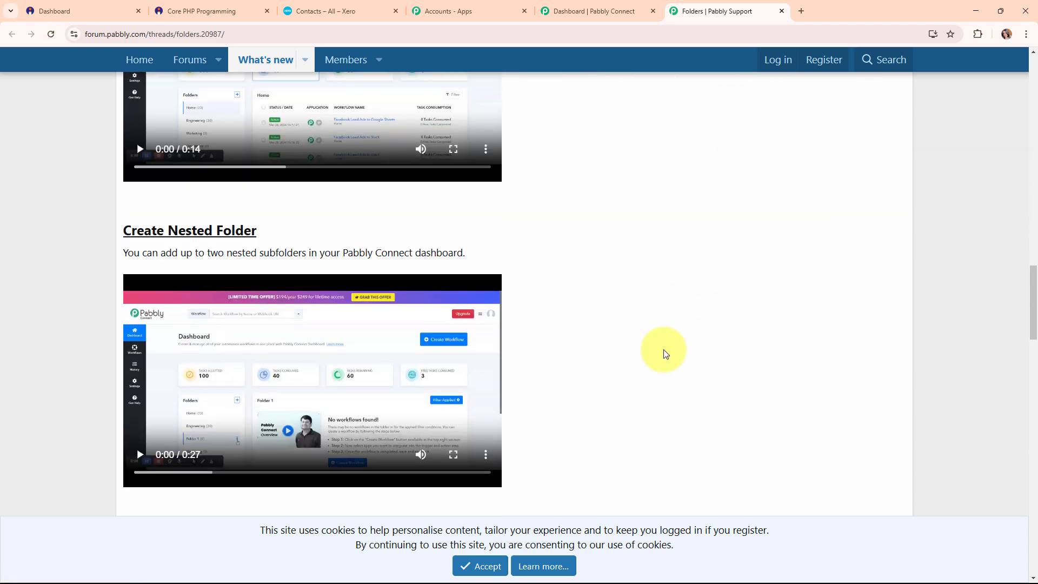
scroll(666, 354, "up", 5)
scroll(665, 354, "up", 15)
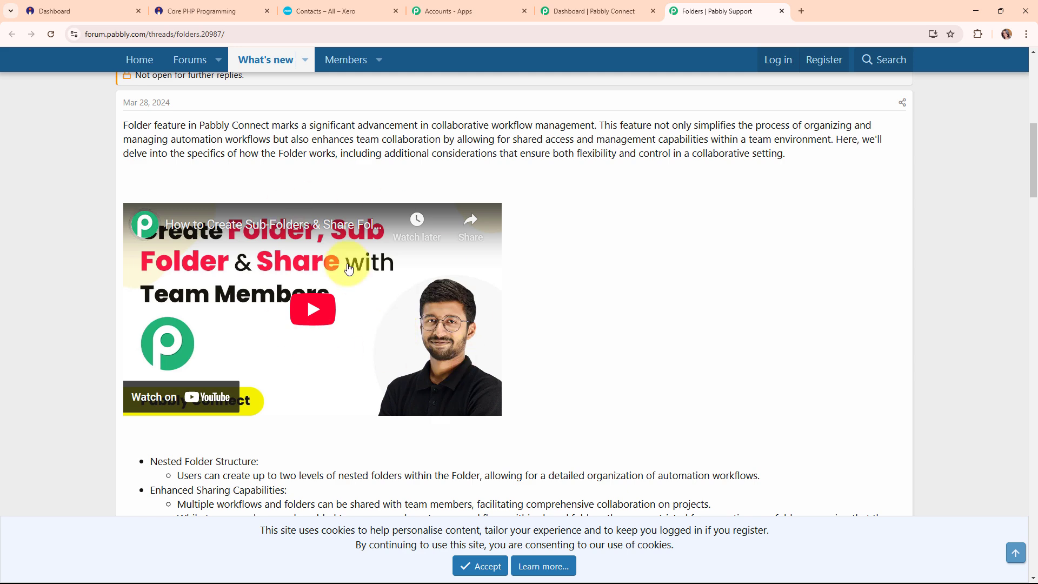
left_click(781, 10)
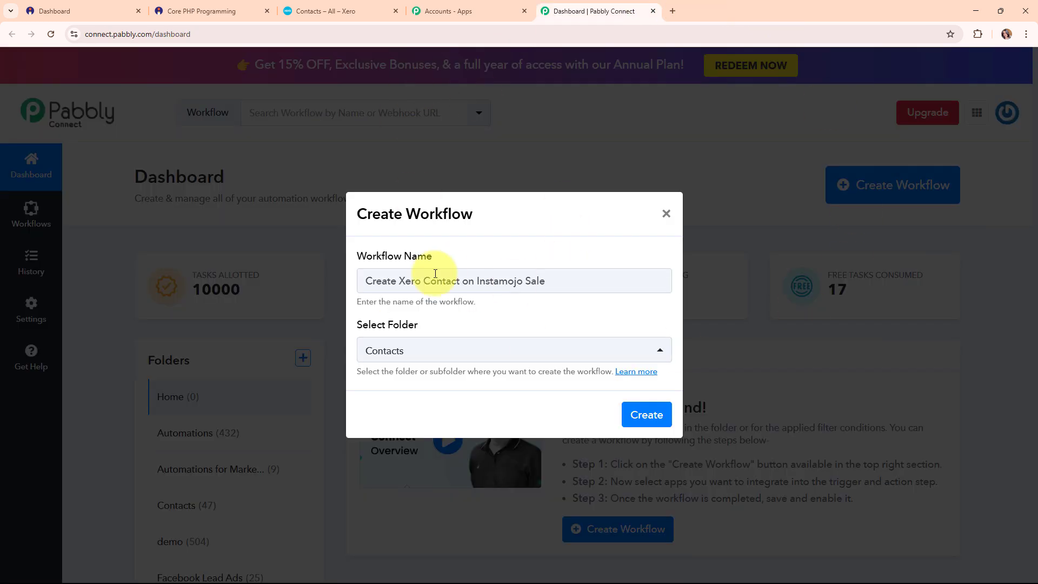
Create the workflow and set its trigger app to Instamojo V1, found by searching 'inst'.
left_click(661, 421)
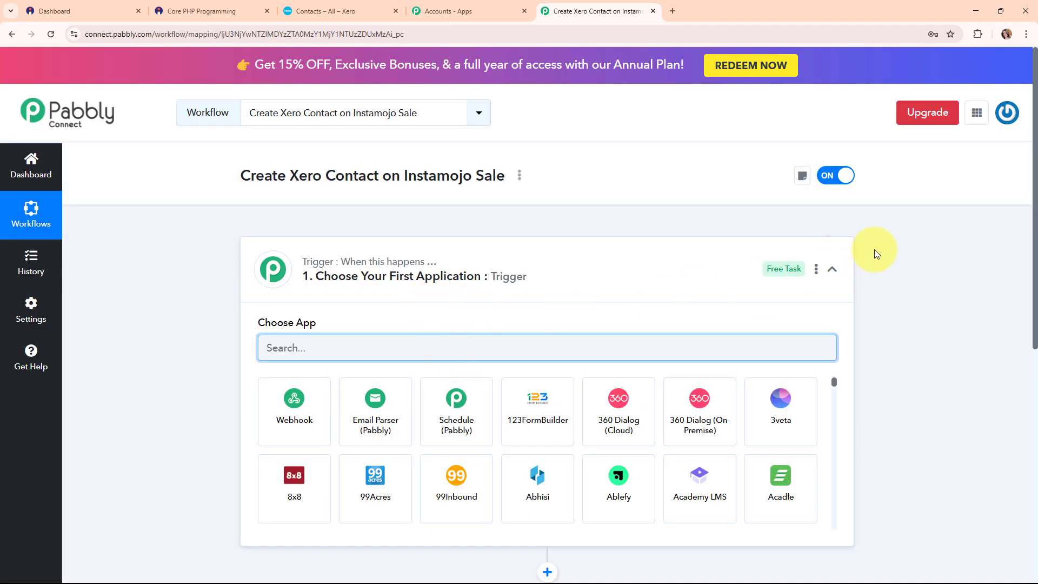
left_click(829, 273)
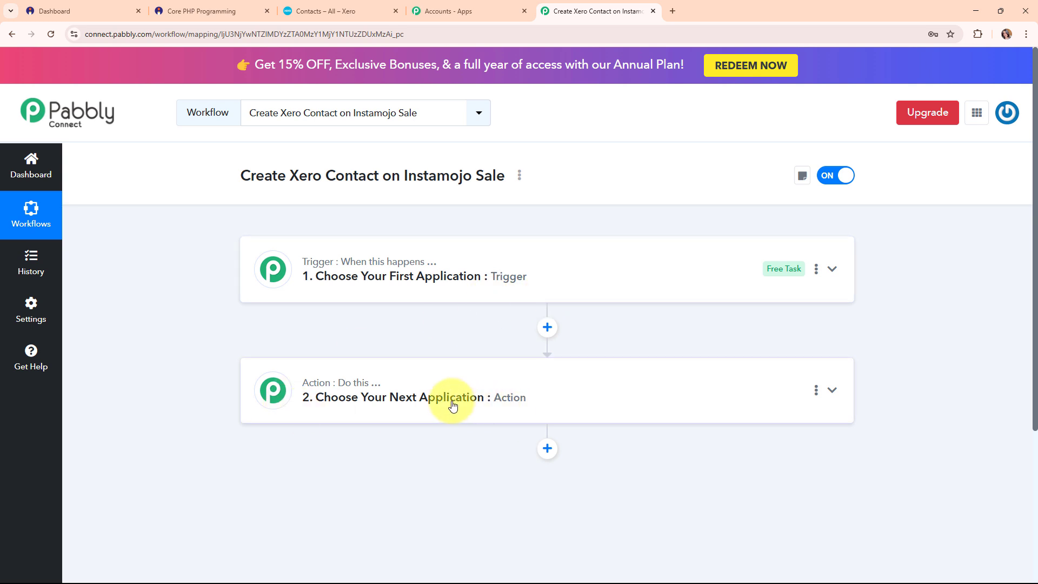
left_click(674, 282)
left_click(440, 352)
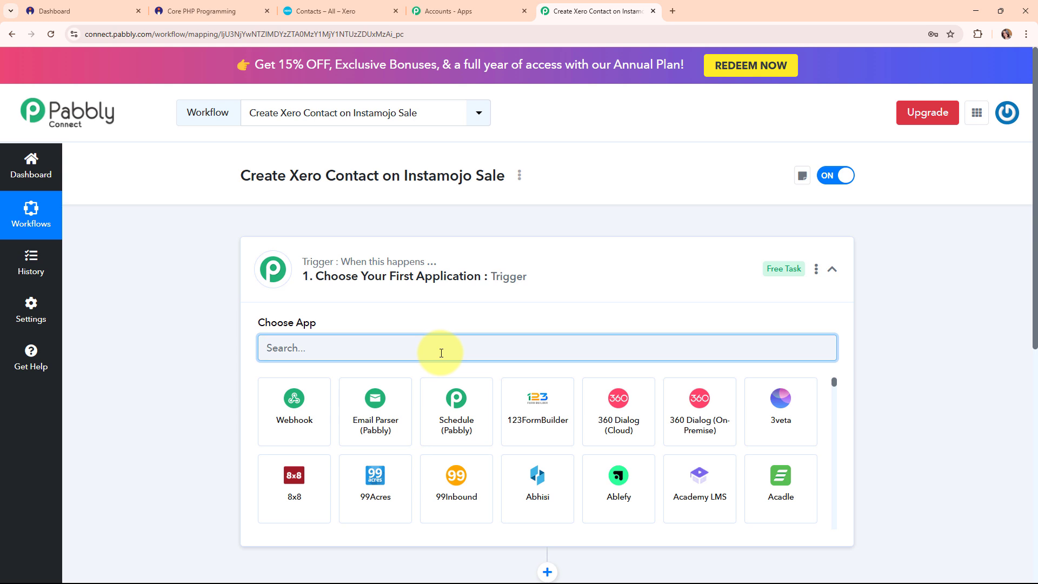
type("inst")
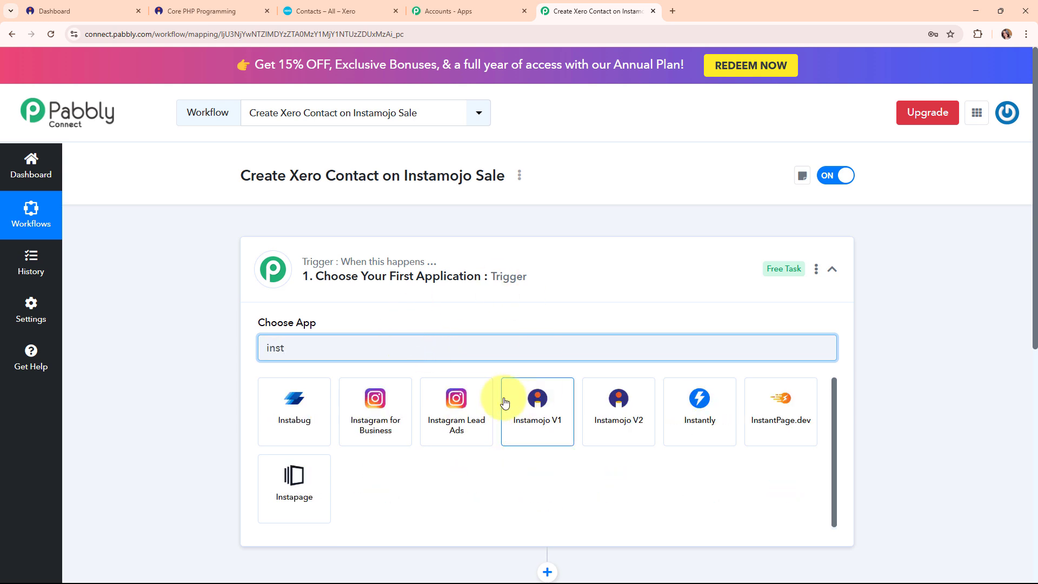
left_click(537, 413)
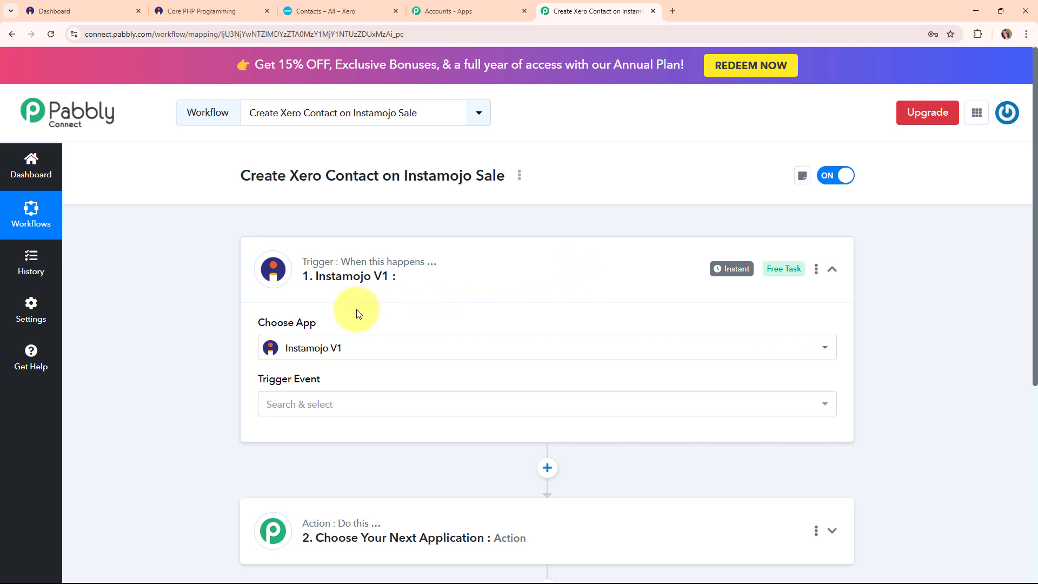
Set the Instamojo trigger event to New Sale.
left_click(359, 412)
left_click(363, 479)
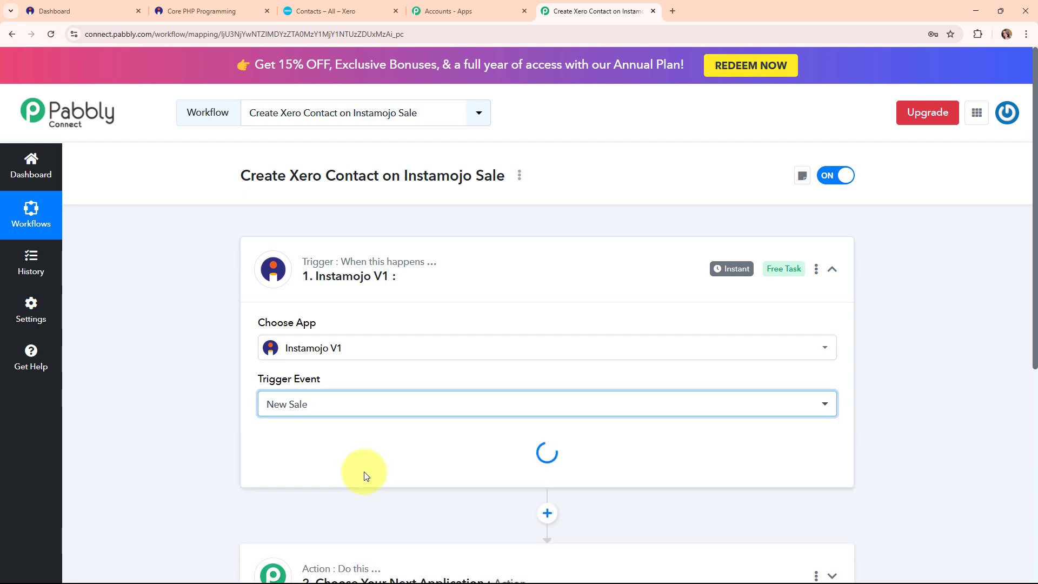
scroll(684, 284, "down", 3)
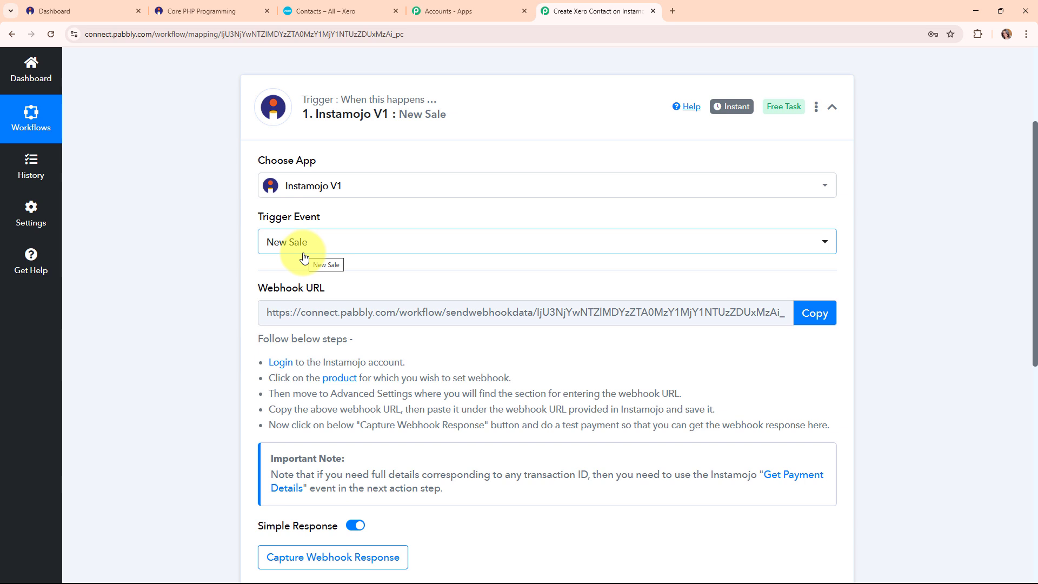
left_click_drag(252, 216, 378, 220)
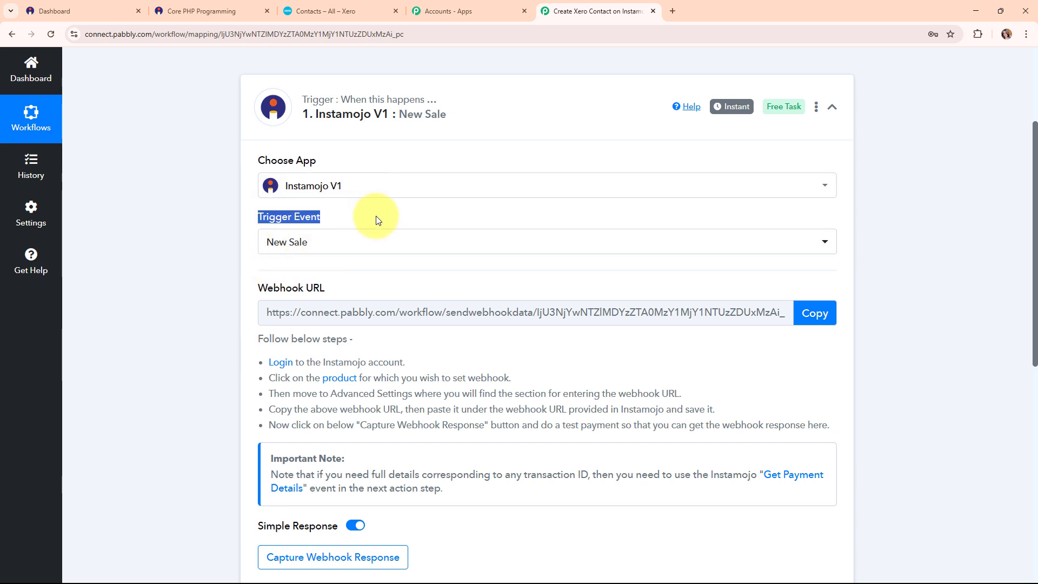
Copy the trigger's webhook URL and switch to the Instamojo dashboard.
left_click_drag(254, 288, 345, 291)
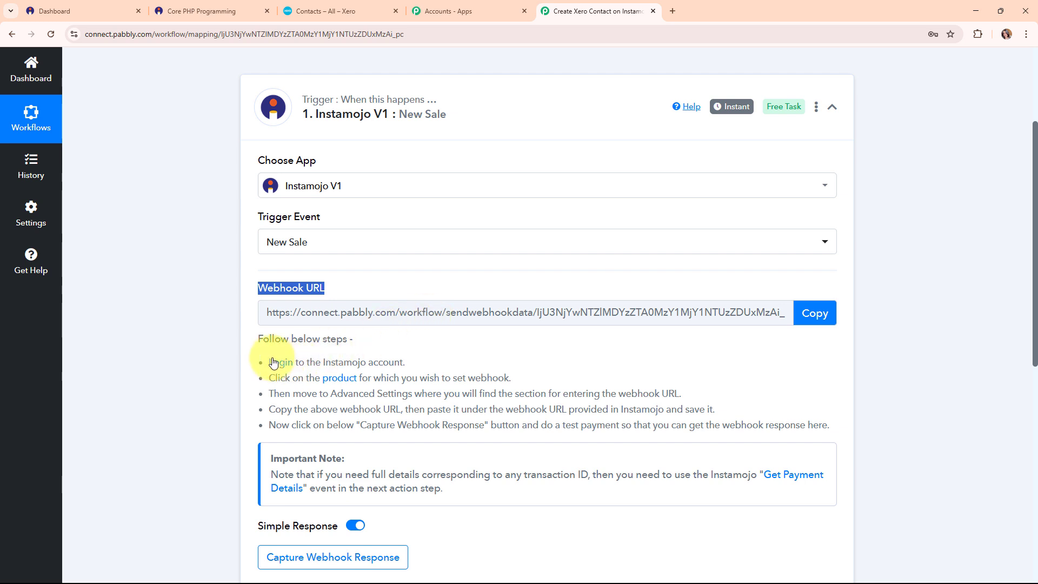
left_click_drag(269, 361, 849, 434)
left_click(827, 313)
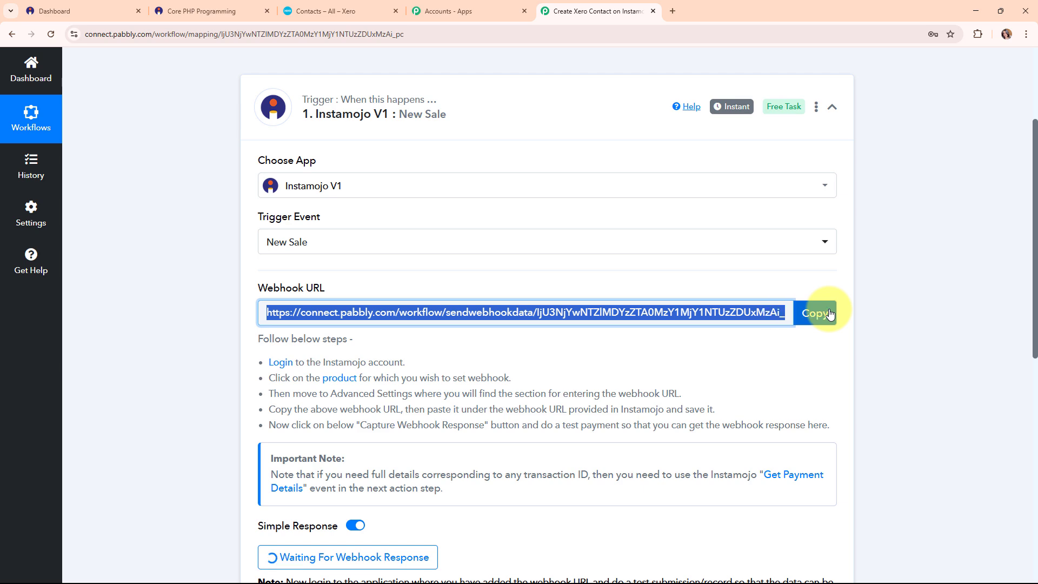
left_click(54, 10)
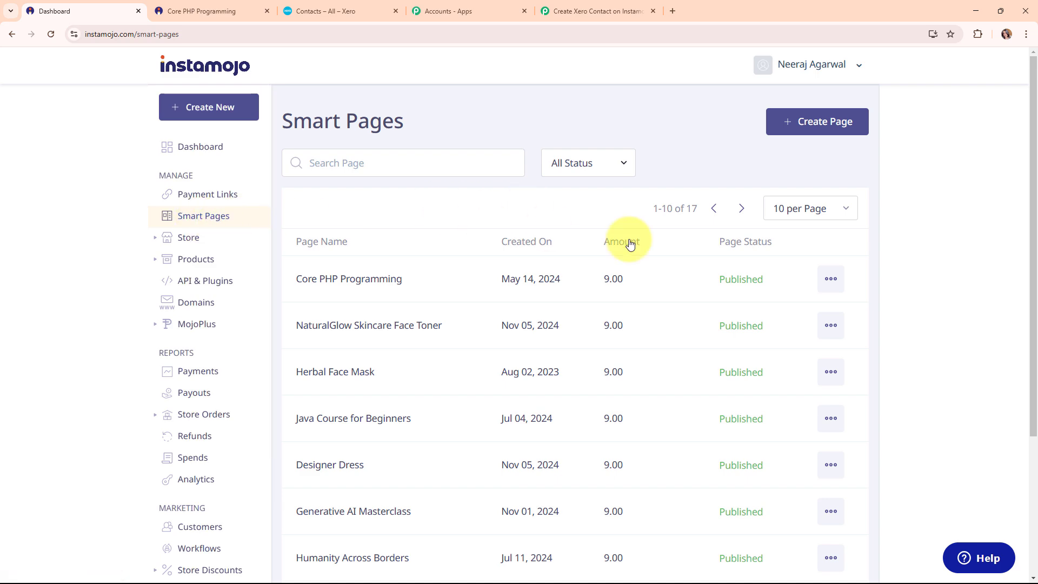
Open the Core PHP Programming smart page's editor from its actions menu.
scroll(640, 246, "down", 3)
scroll(643, 248, "up", 3)
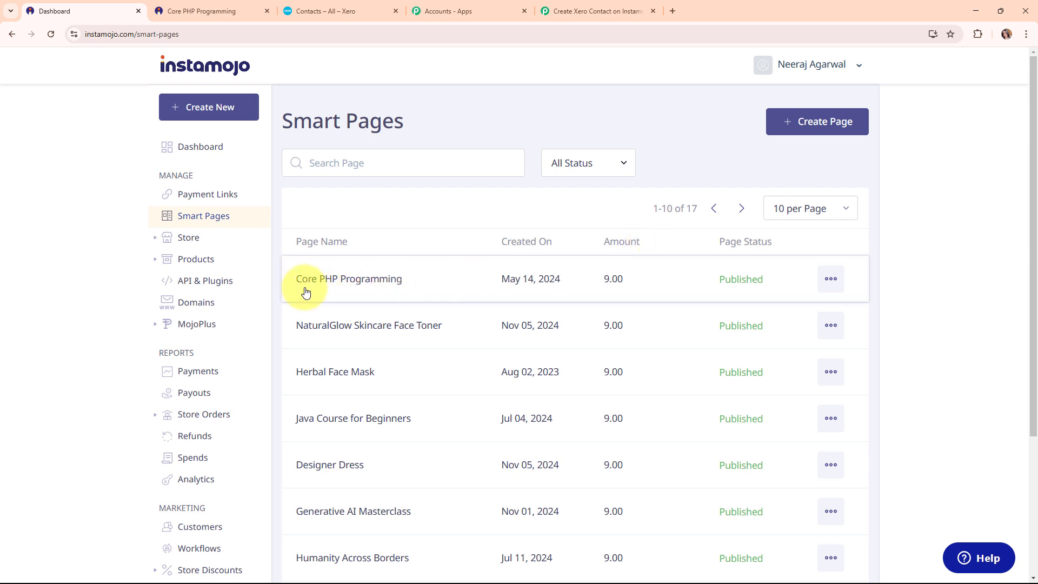
left_click(830, 278)
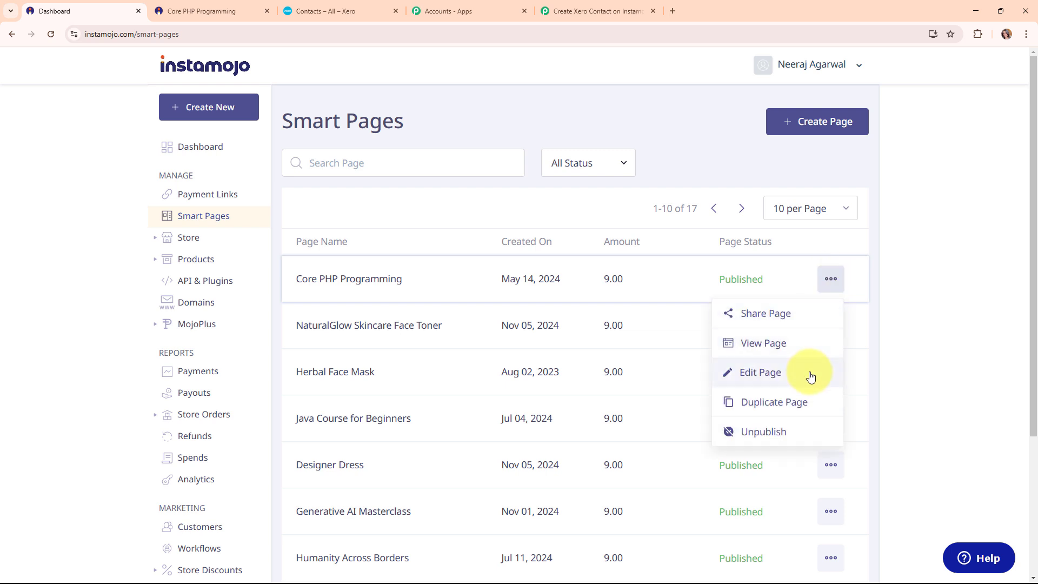
left_click(735, 372)
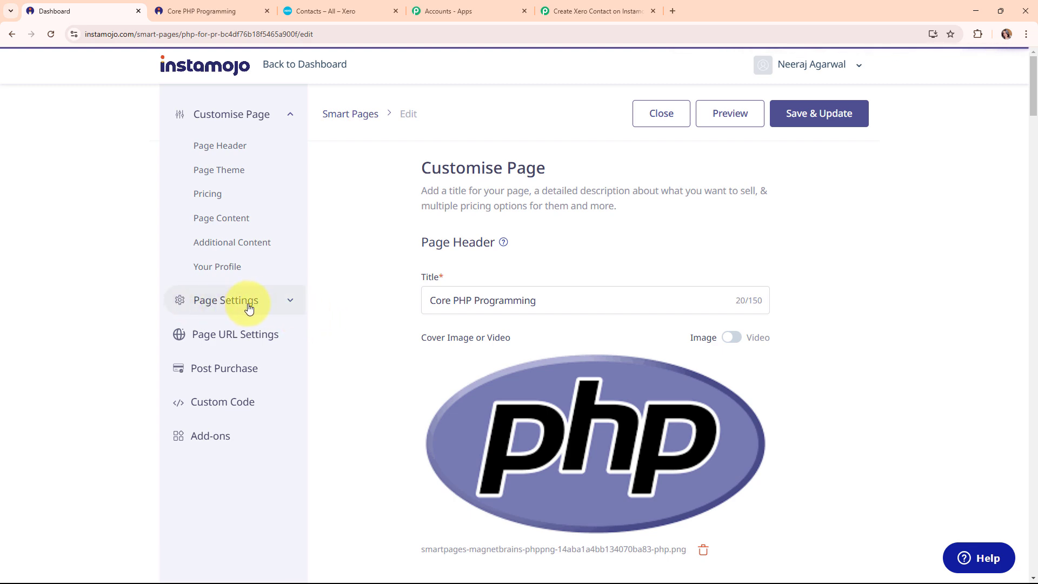
Replace the page's webhook URL with the copied Pabbly webhook URL.
left_click(280, 308)
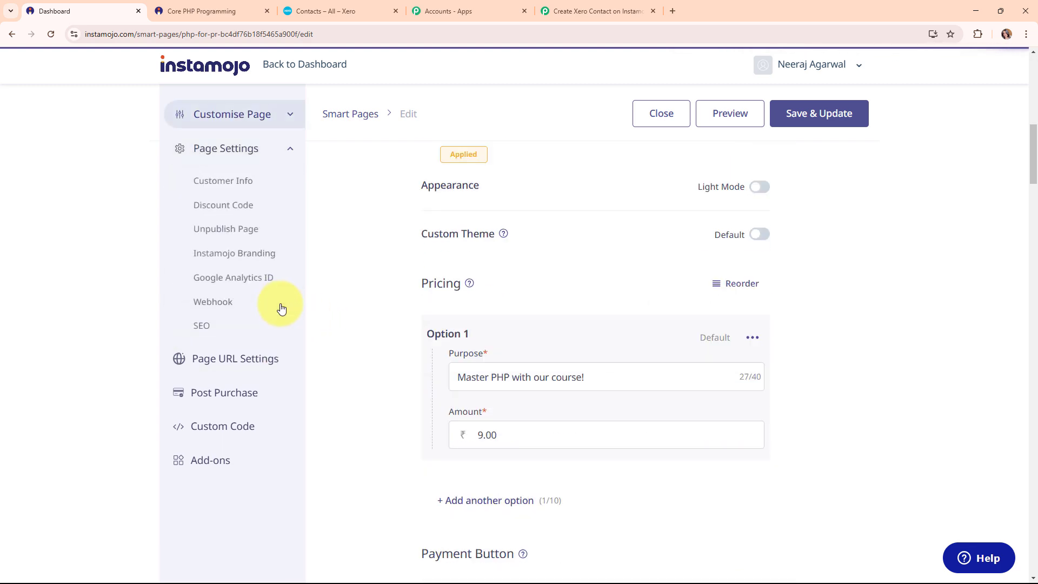
left_click(208, 310)
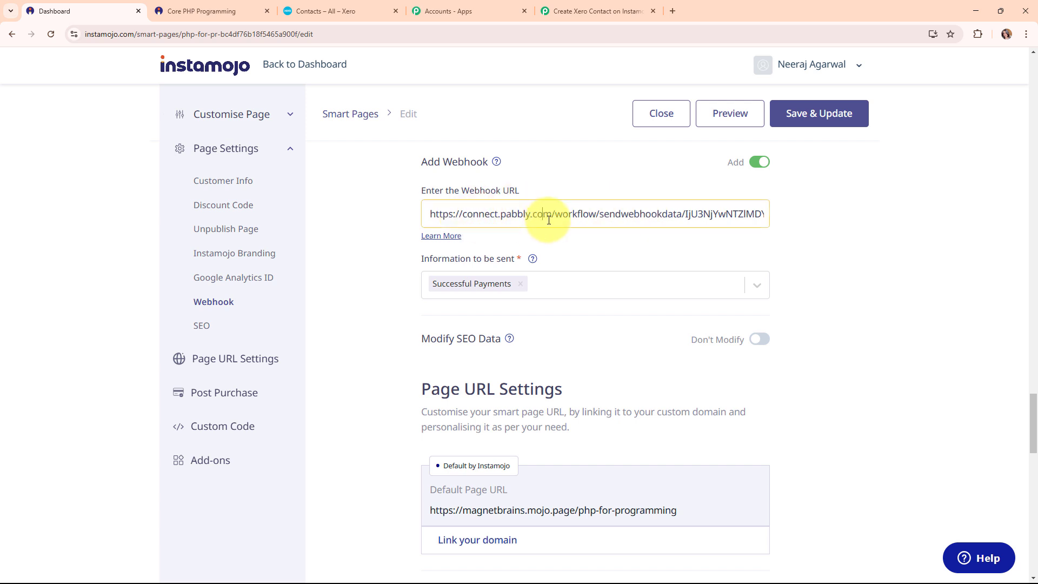
key("ctrl+a")
key("BackSpace")
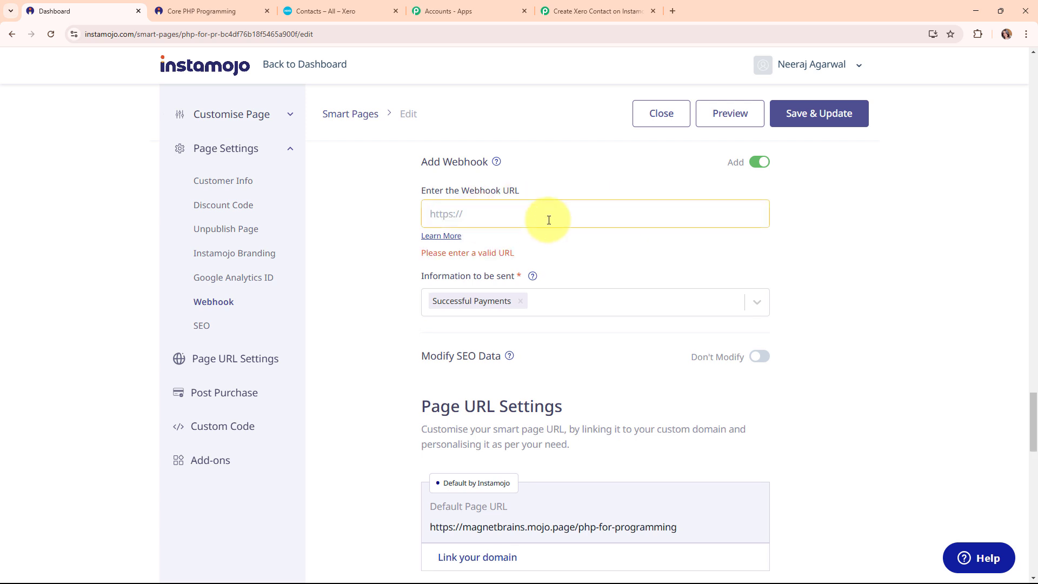
key("ctrl+v")
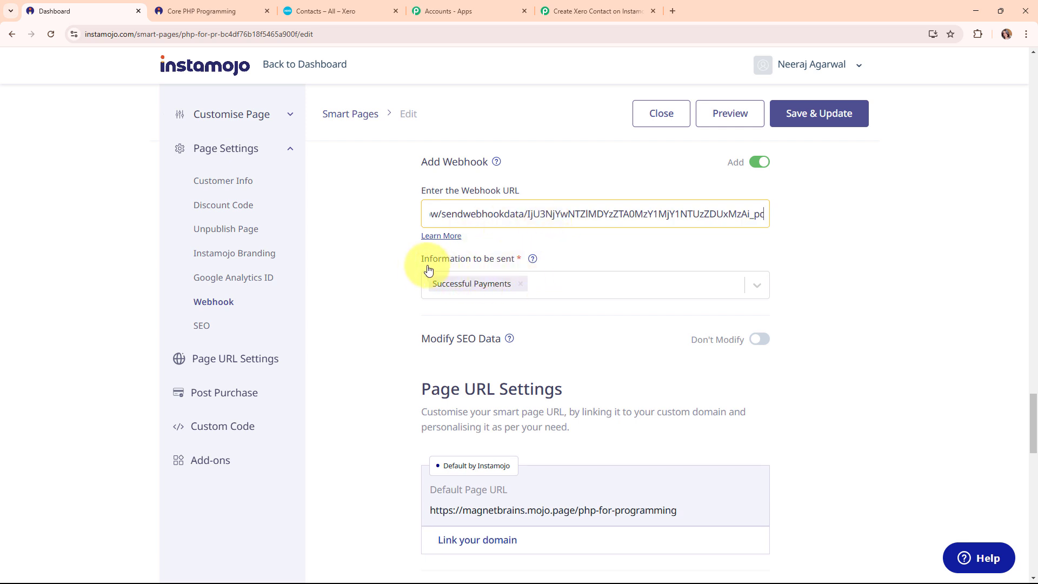
Keep Successful Payments as the webhook trigger and save and update the live page.
left_click_drag(416, 260, 528, 260)
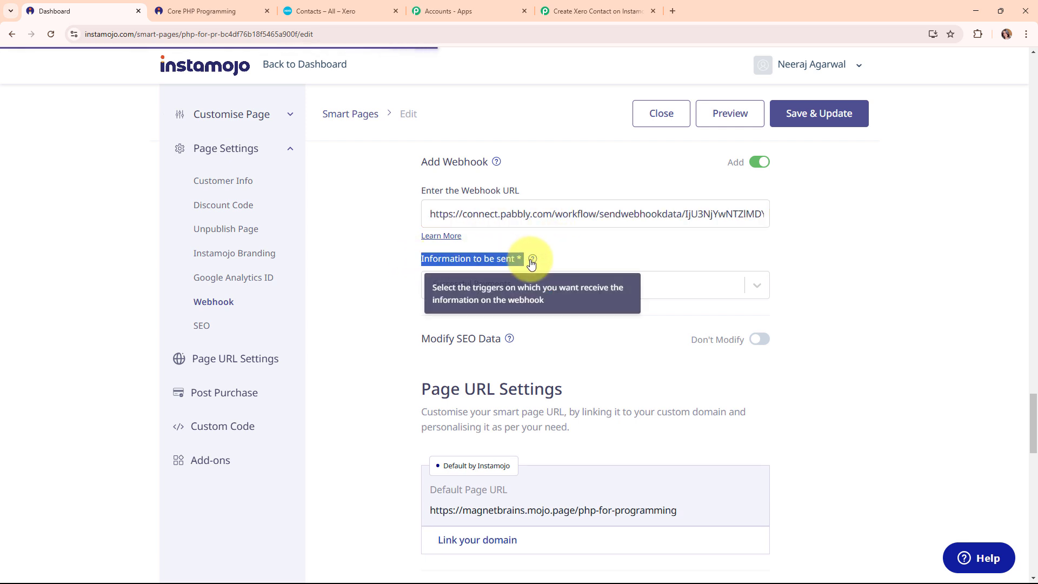
left_click(520, 286)
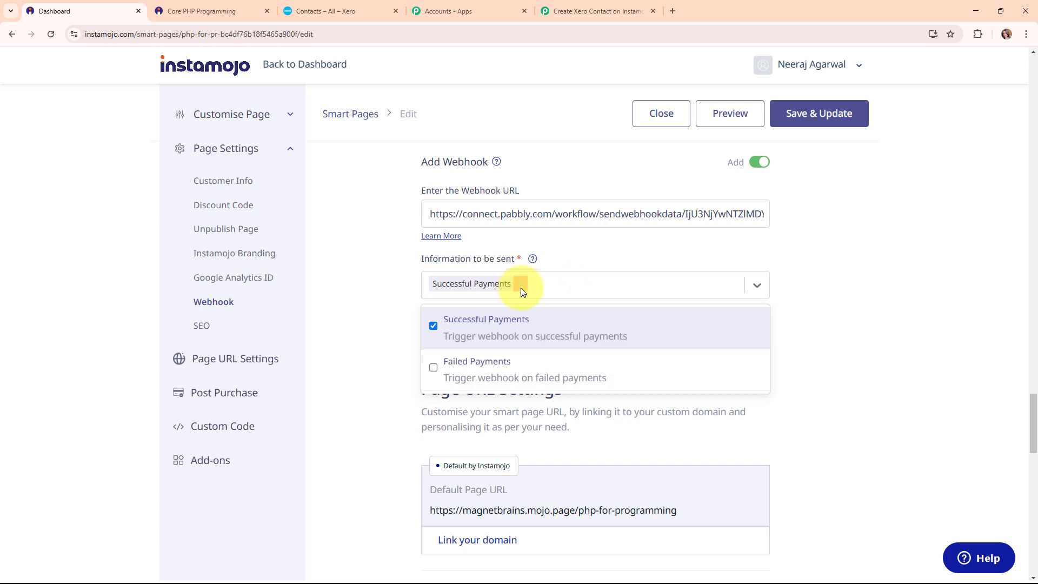
left_click(450, 325)
left_click(433, 324)
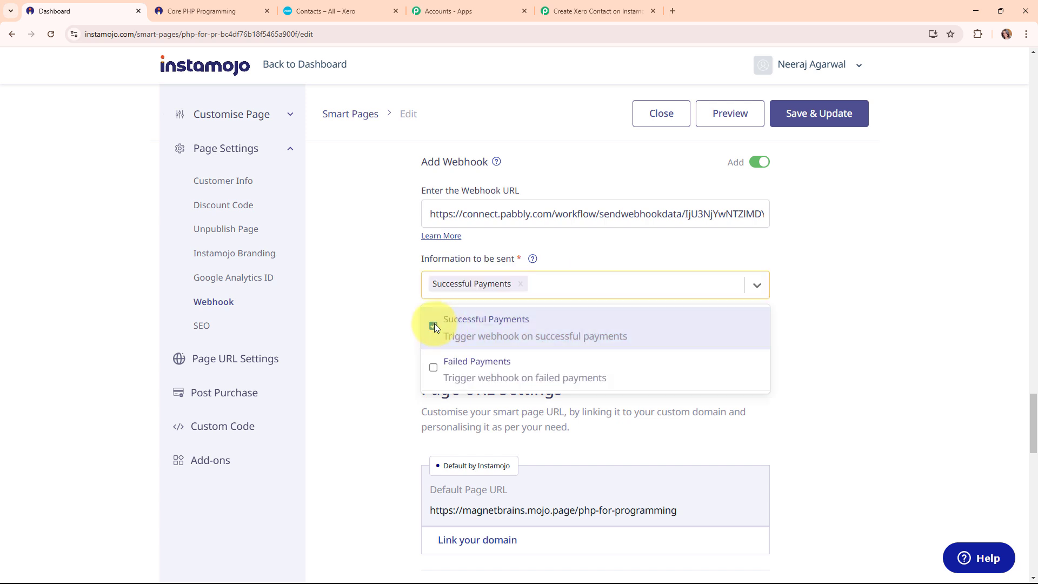
left_click(393, 276)
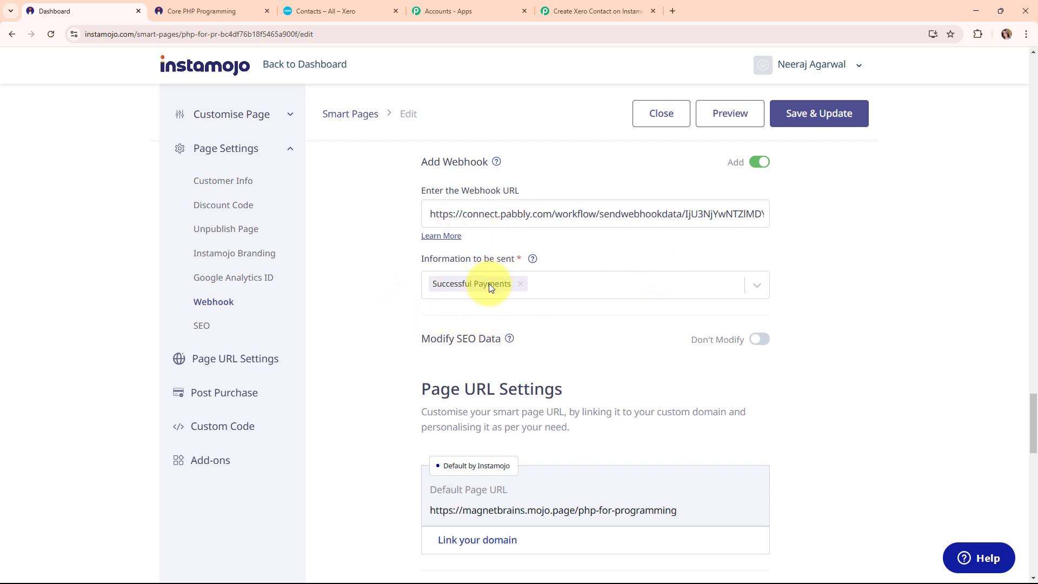
left_click(847, 113)
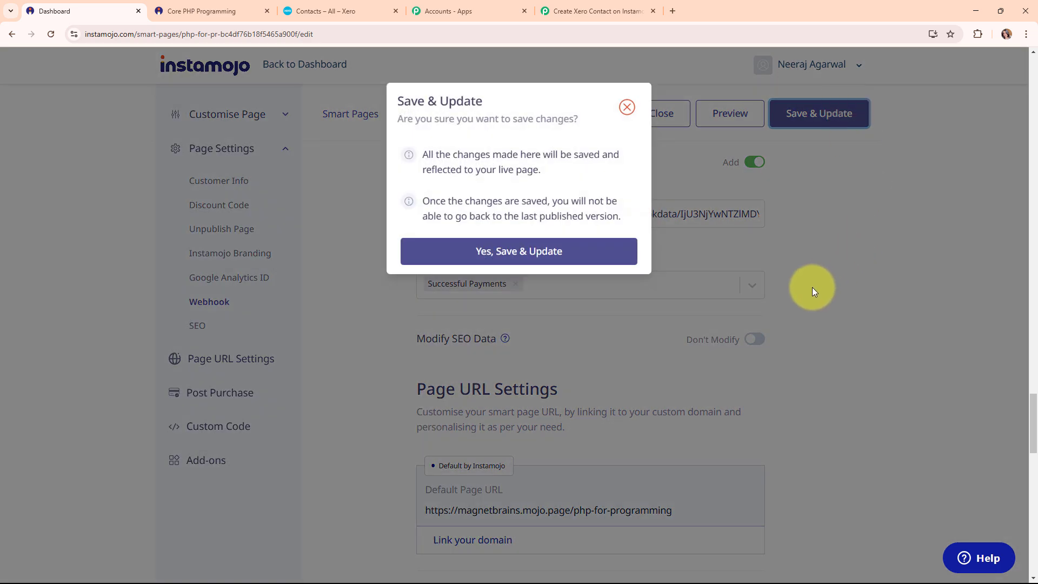
left_click(528, 258)
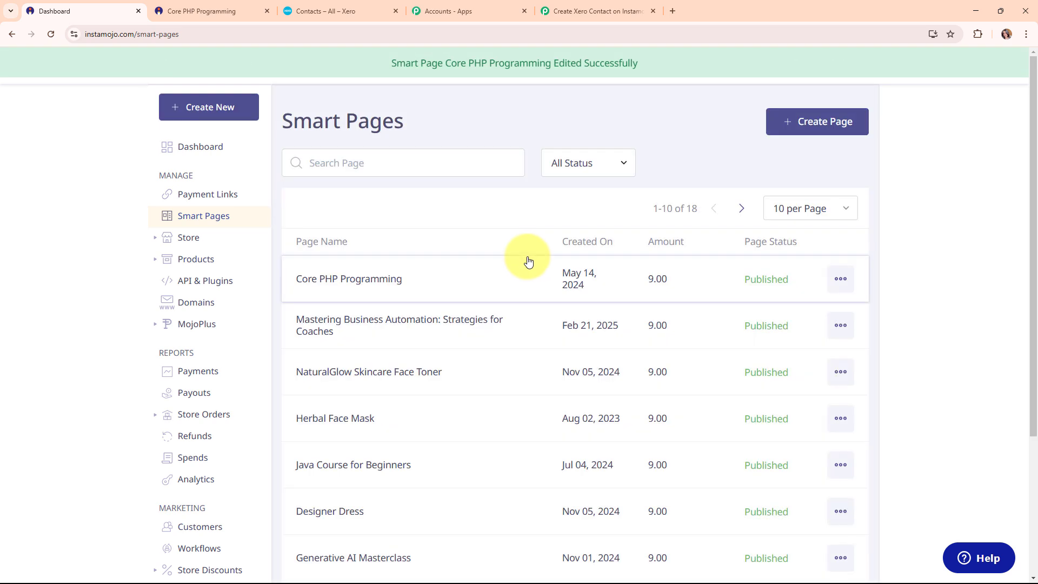
Copy the Core PHP Programming page's public link using Share Page.
left_click(839, 278)
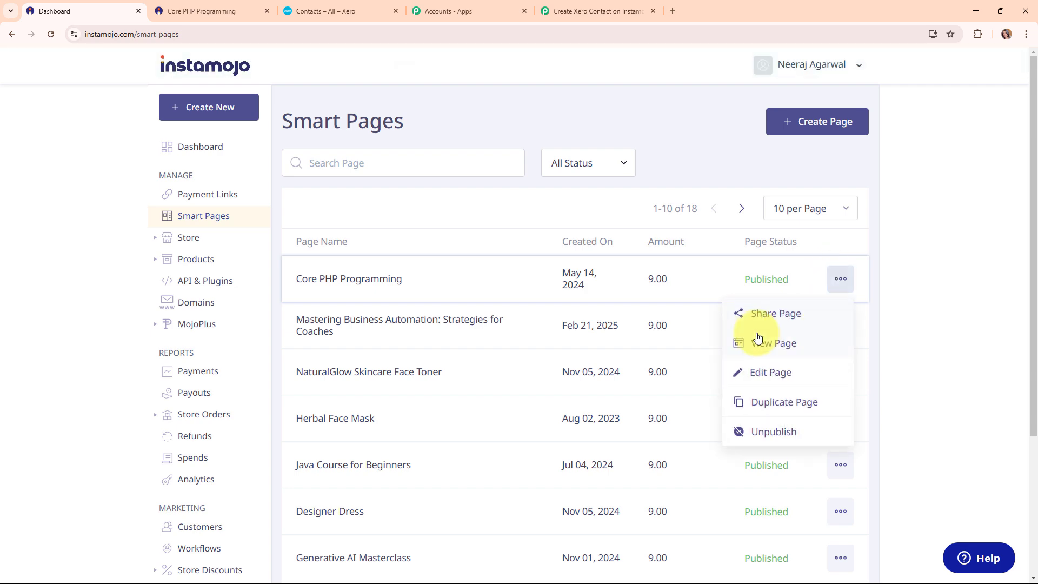
left_click(748, 312)
left_click(627, 387)
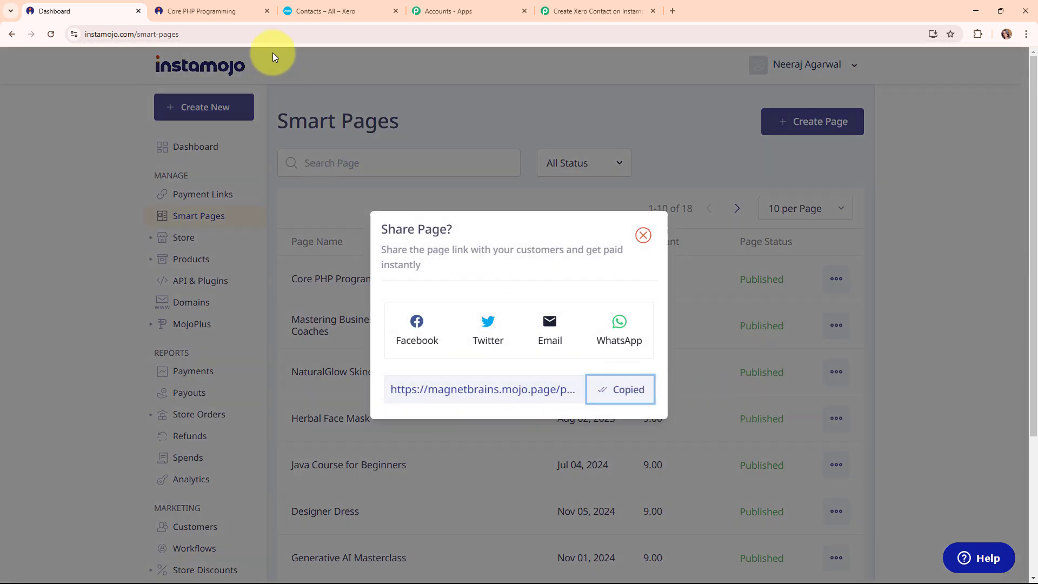
Check that Pabbly is waiting for the webhook, then bring up the public course page.
left_click_drag(265, 10, 595, 10)
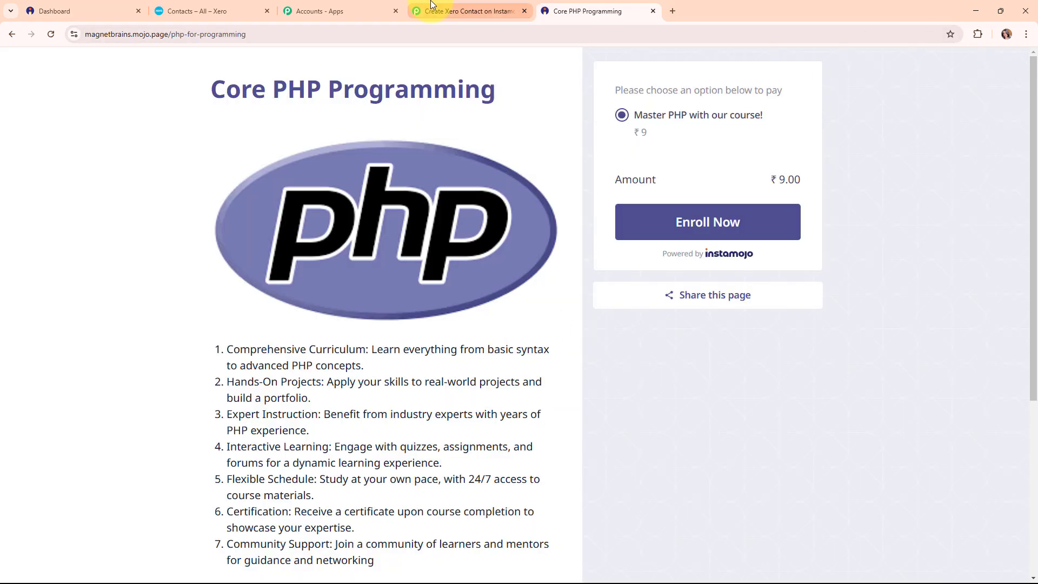
left_click(432, 5)
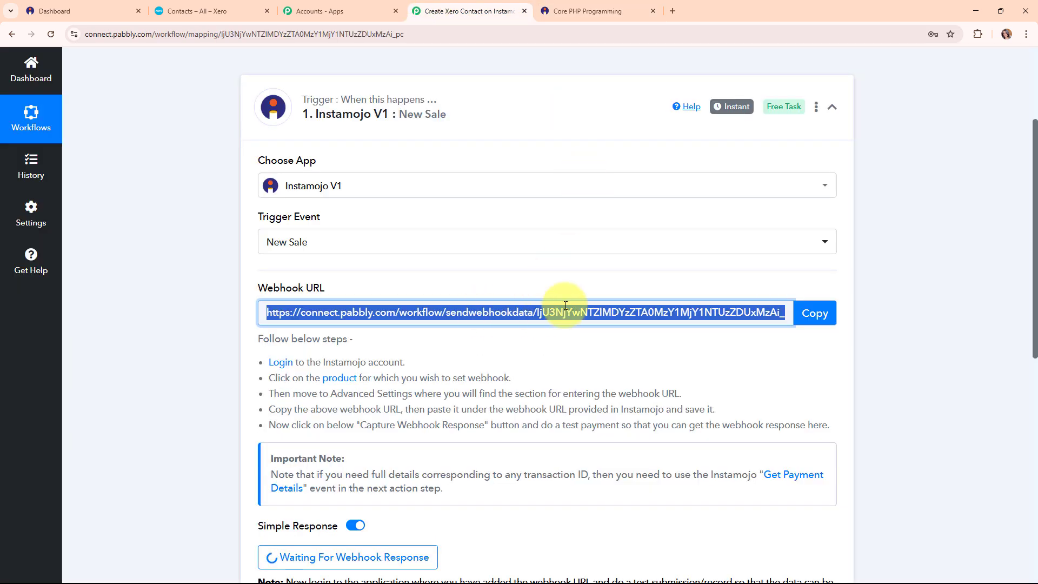
scroll(346, 294, "down", 5)
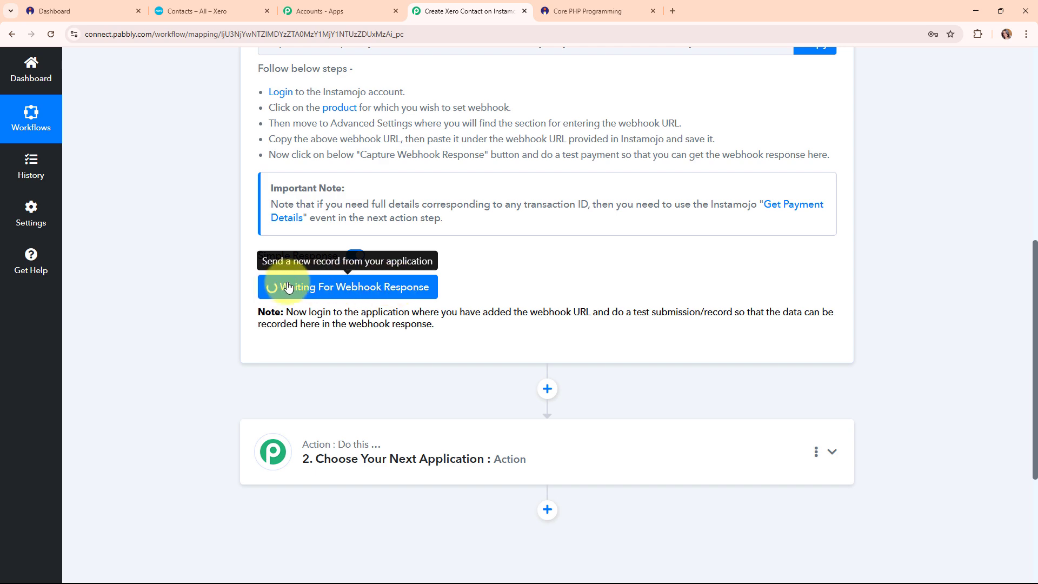
left_click(623, 6)
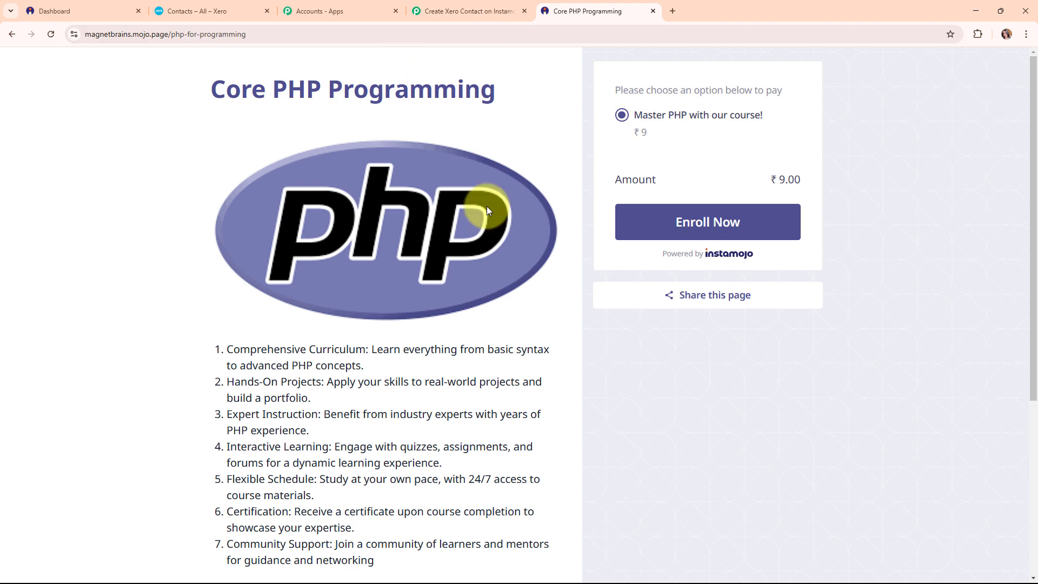
Start a test purchase of the course and enter the buyer's first and last name.
left_click(669, 217)
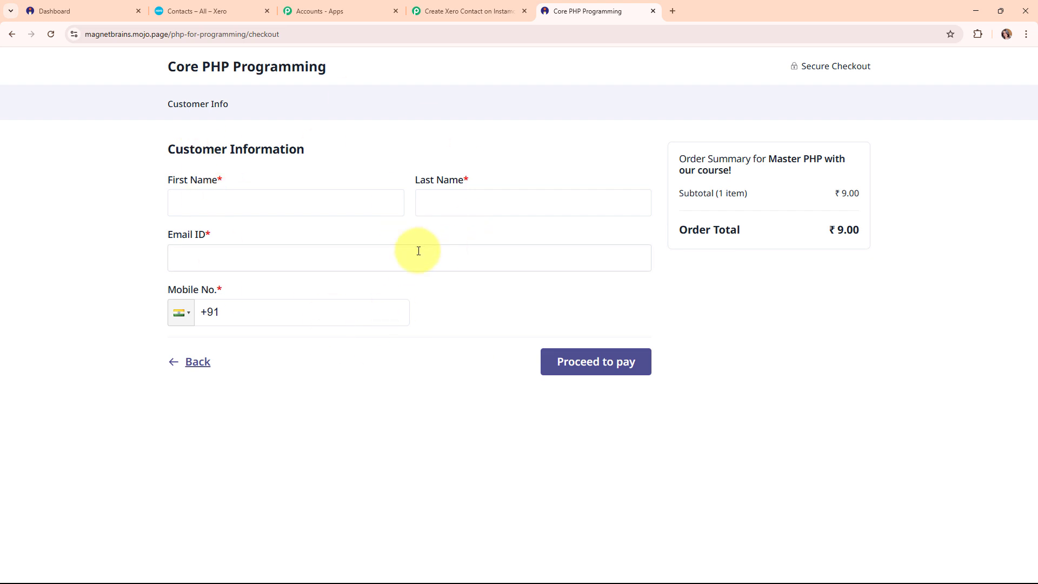
left_click(243, 202)
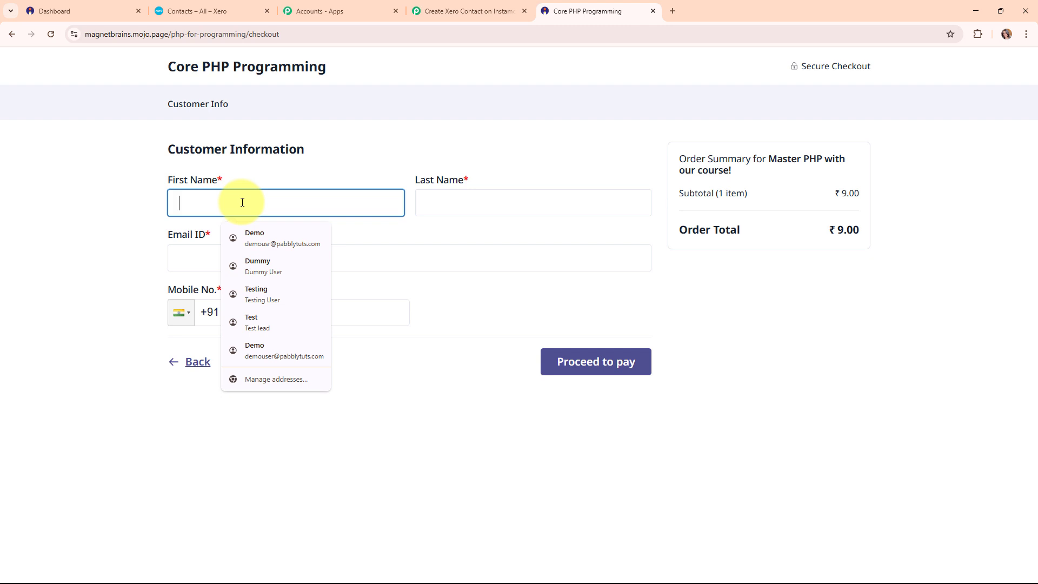
type("Lates")
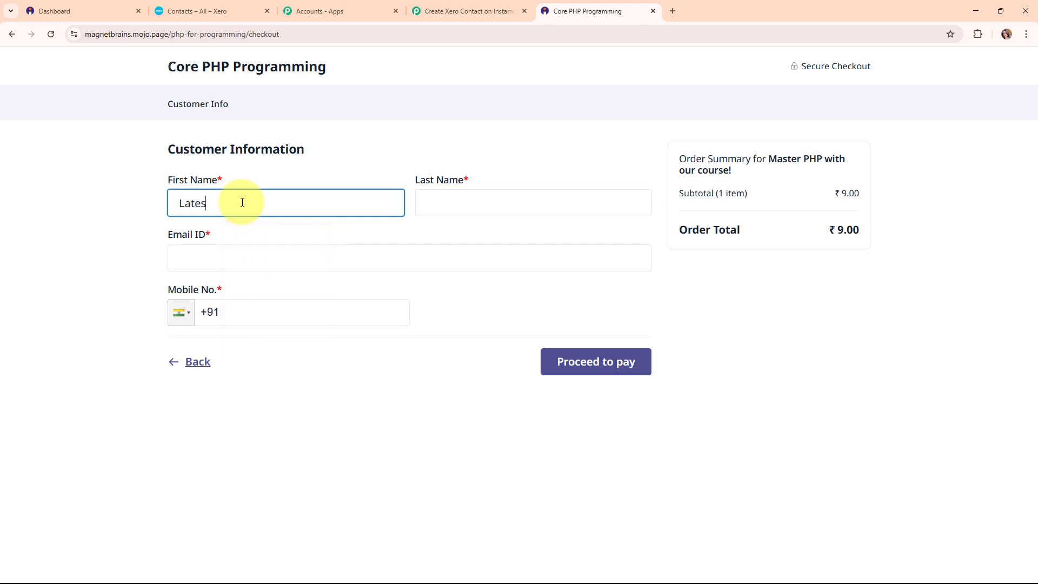
type("t")
left_click(514, 202)
type("Customer")
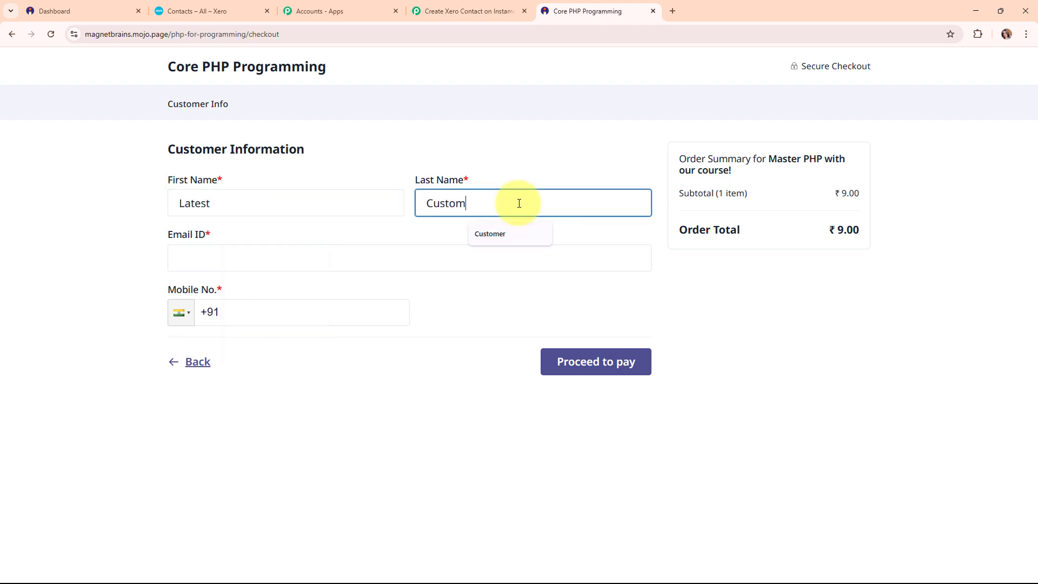
Add the buyer's e-mail and mobile number, then proceed to payment.
left_click(239, 260)
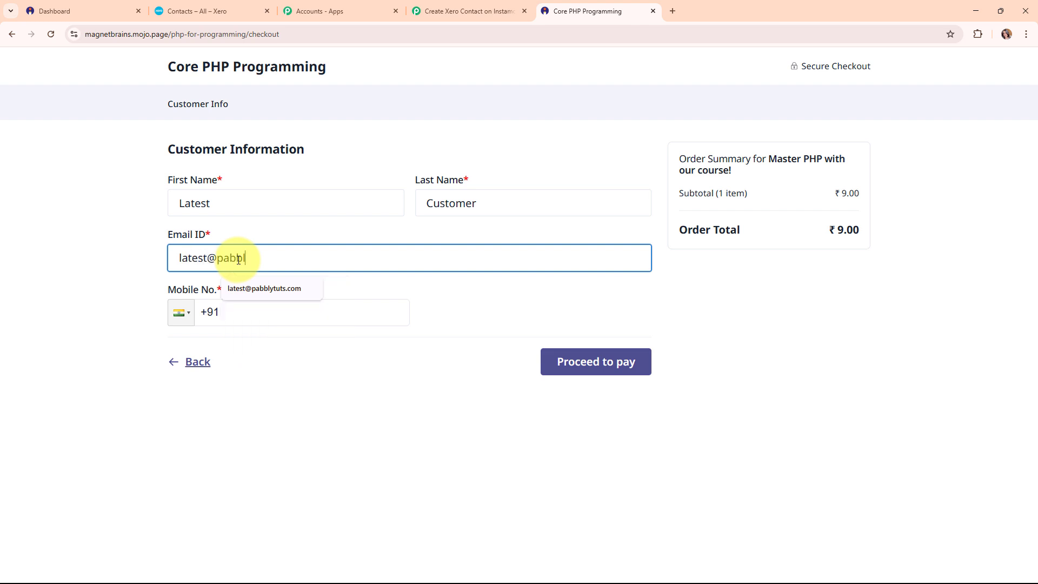
left_click(264, 288)
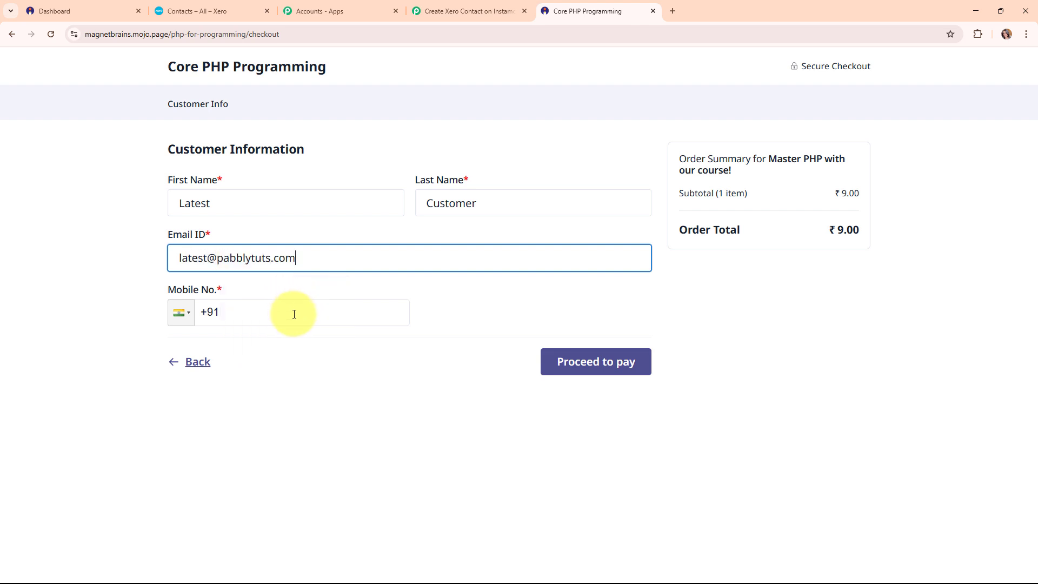
left_click(293, 316)
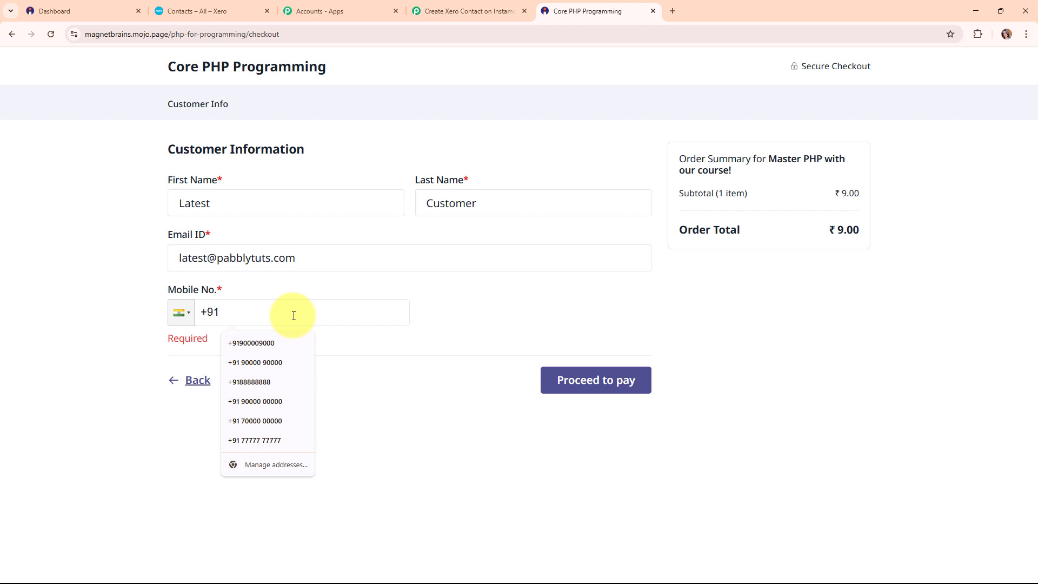
type("8899889988")
left_click(568, 366)
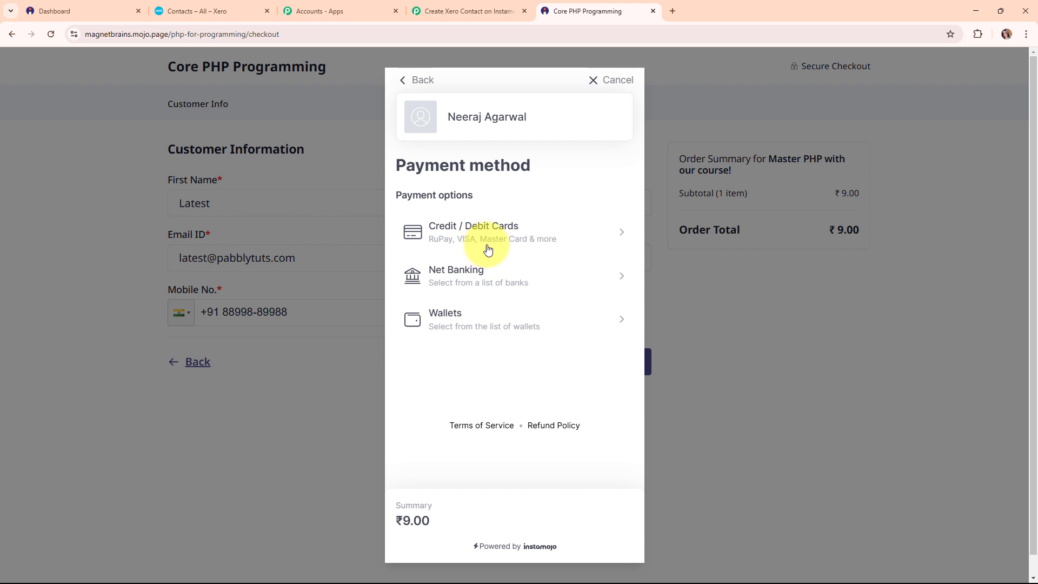
Pay the ₹9.00 by credit/debit card using the saved card details.
left_click(533, 237)
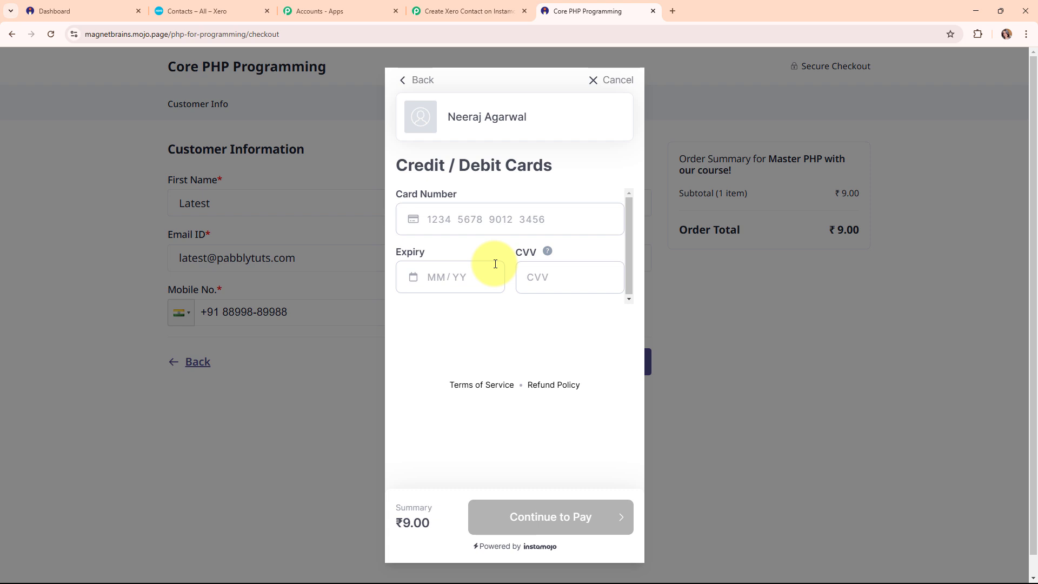
left_click(461, 212)
left_click(493, 269)
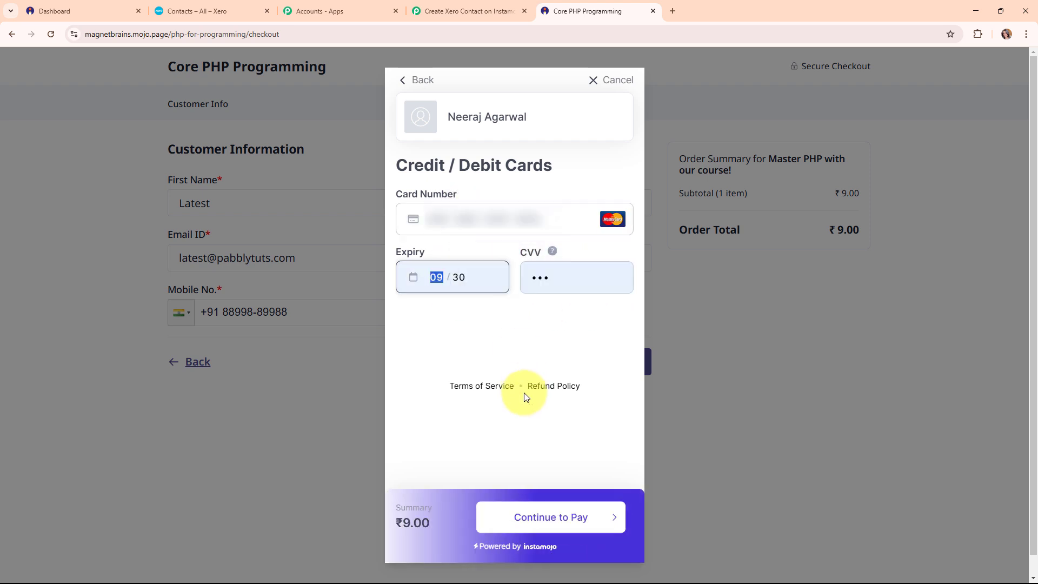
left_click(546, 516)
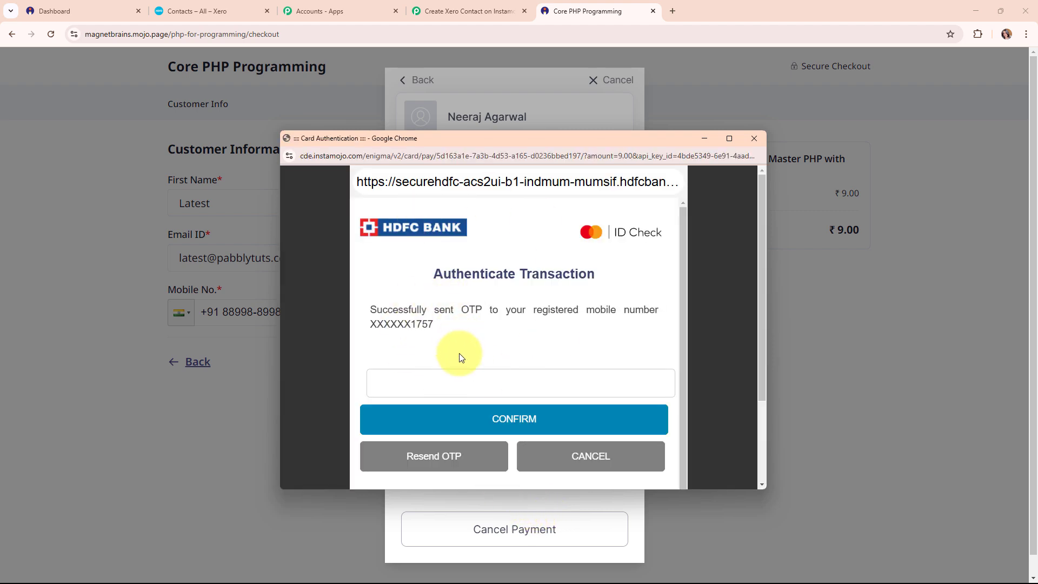
Confirm the payment with the one-time verification code, then return to the Pabbly workflow.
left_click(412, 379)
type("••••••")
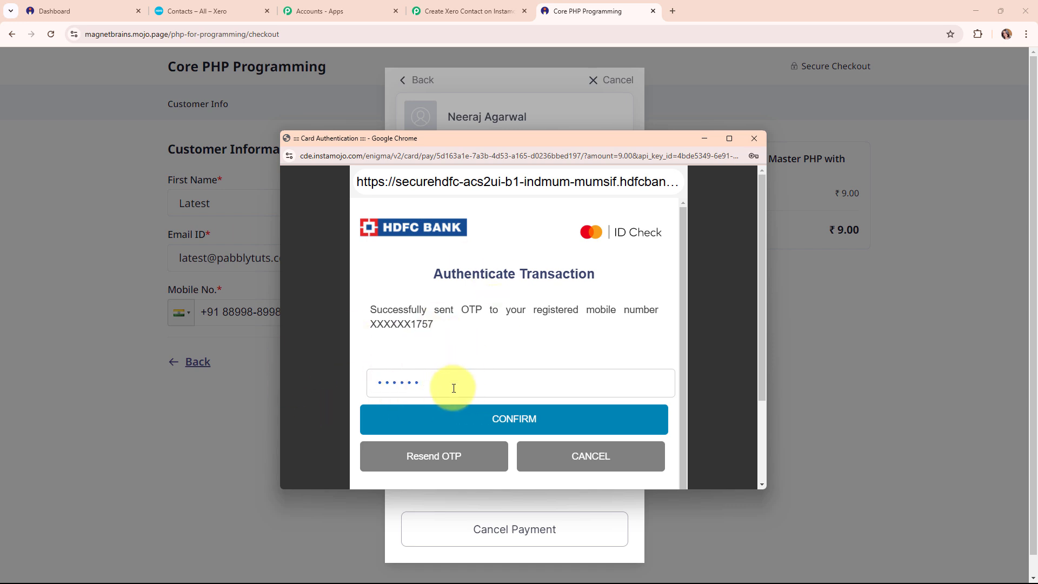
left_click(581, 426)
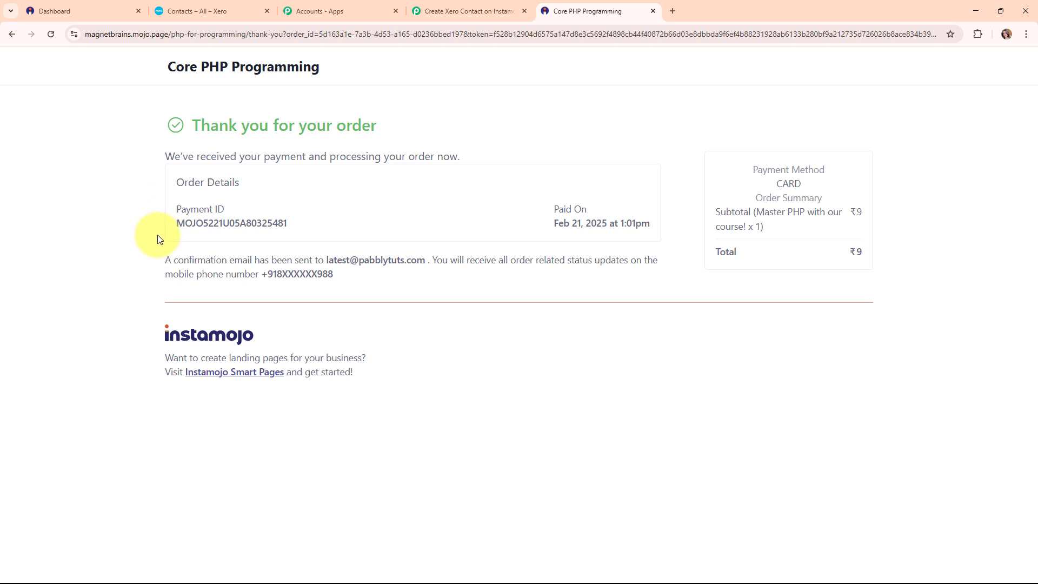
left_click(468, 4)
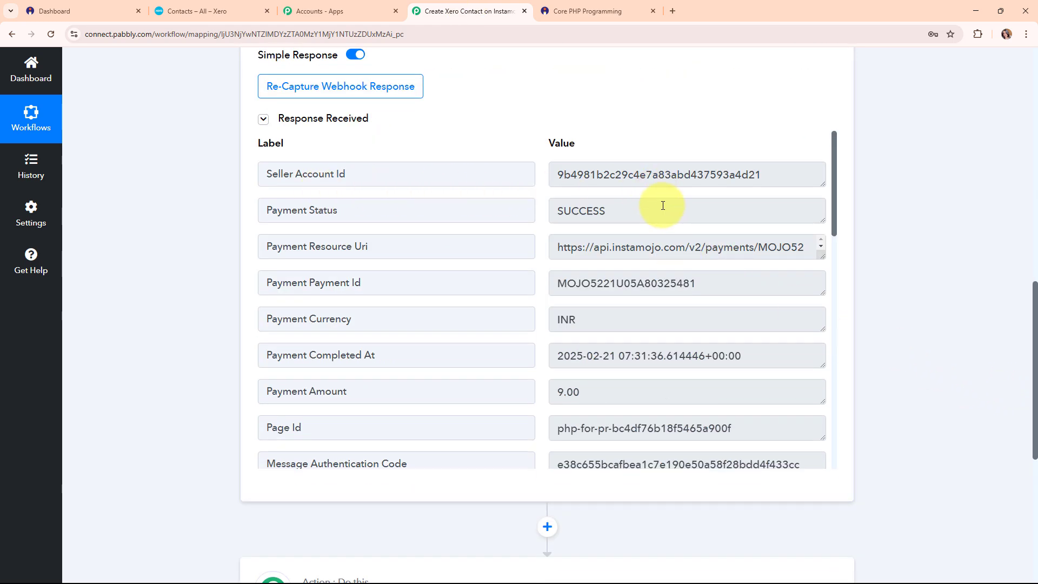
Check the captured buyer phone, name and e-mail in the webhook response.
scroll(663, 308, "down", 3)
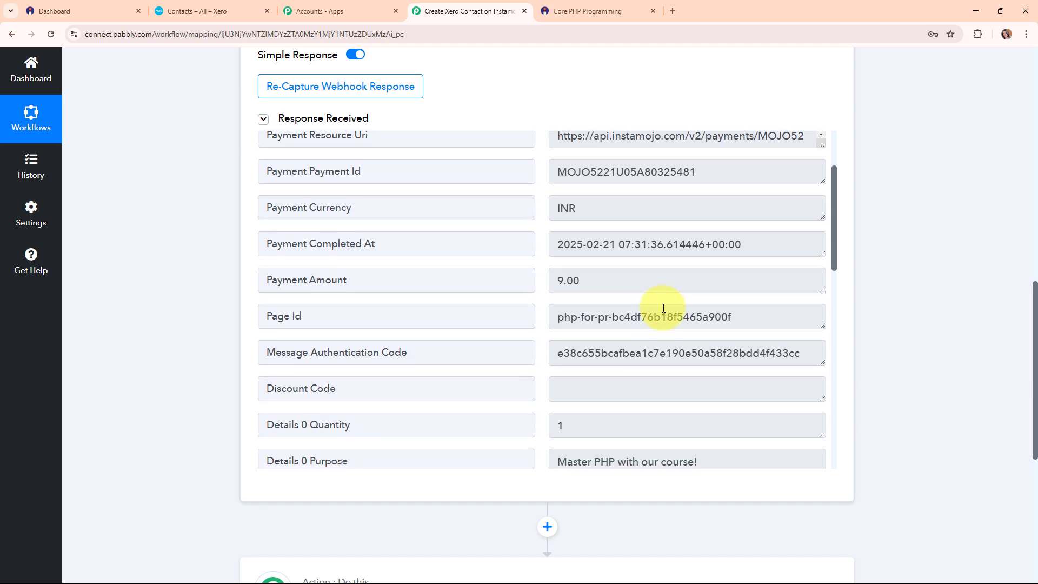
scroll(663, 308, "down", 2)
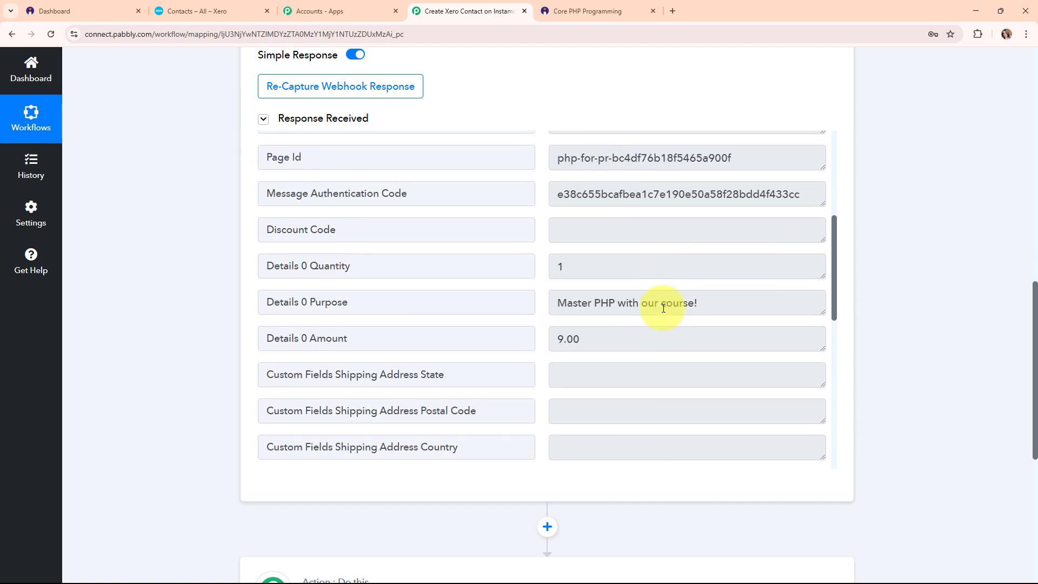
scroll(663, 308, "down", 9)
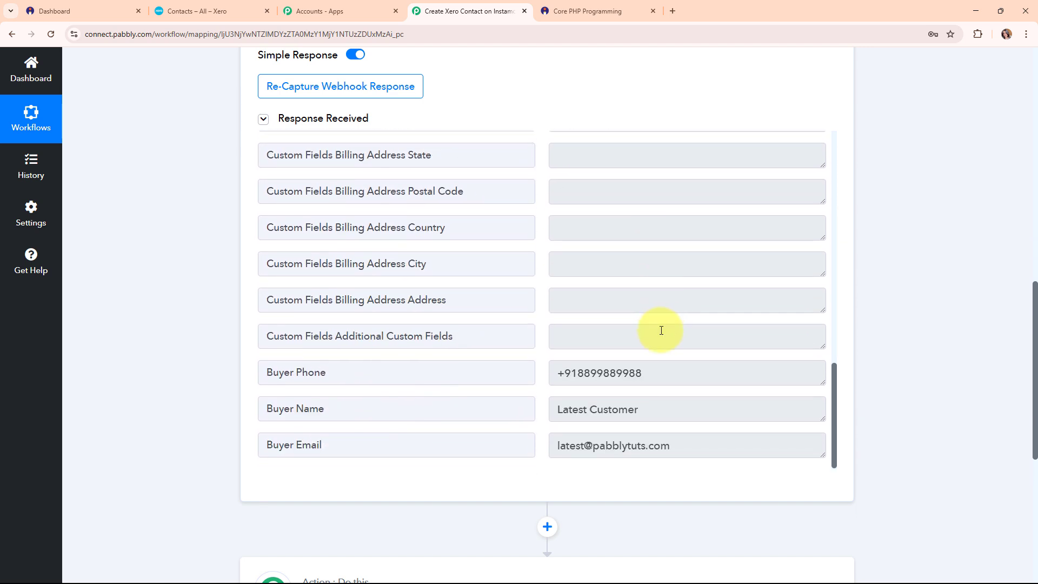
left_click(625, 378)
left_click(632, 402)
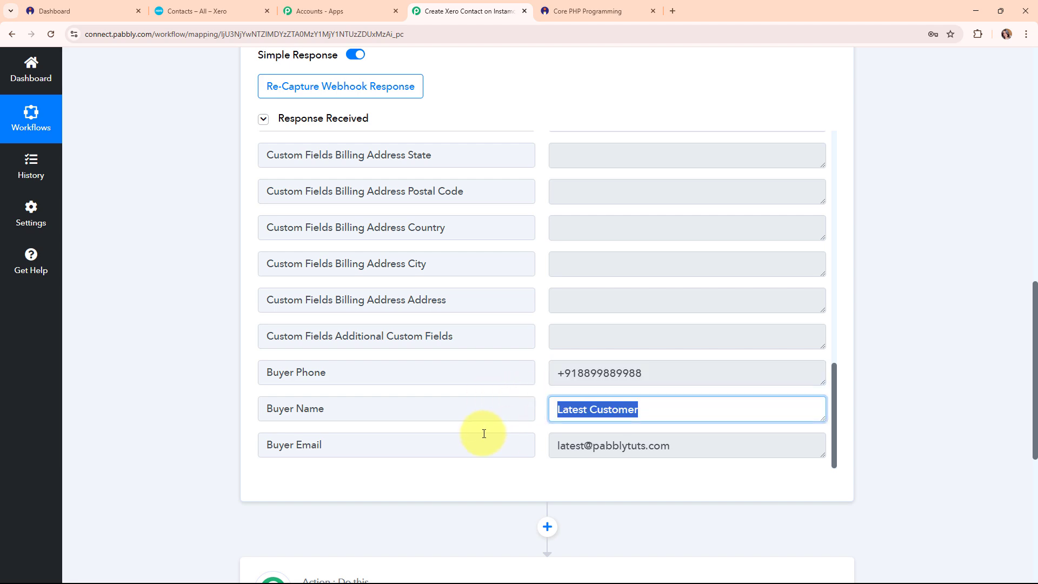
left_click(665, 448)
left_click(443, 478)
Collapse the Instamojo V1 : New Sale trigger step.
scroll(853, 290, "up", 7)
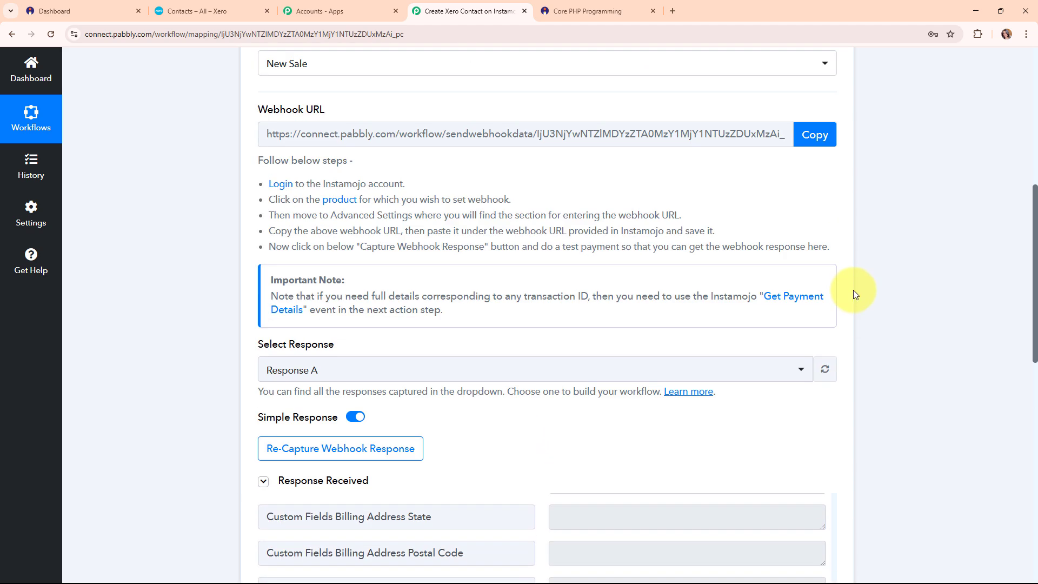
scroll(853, 290, "up", 4)
left_click(834, 220)
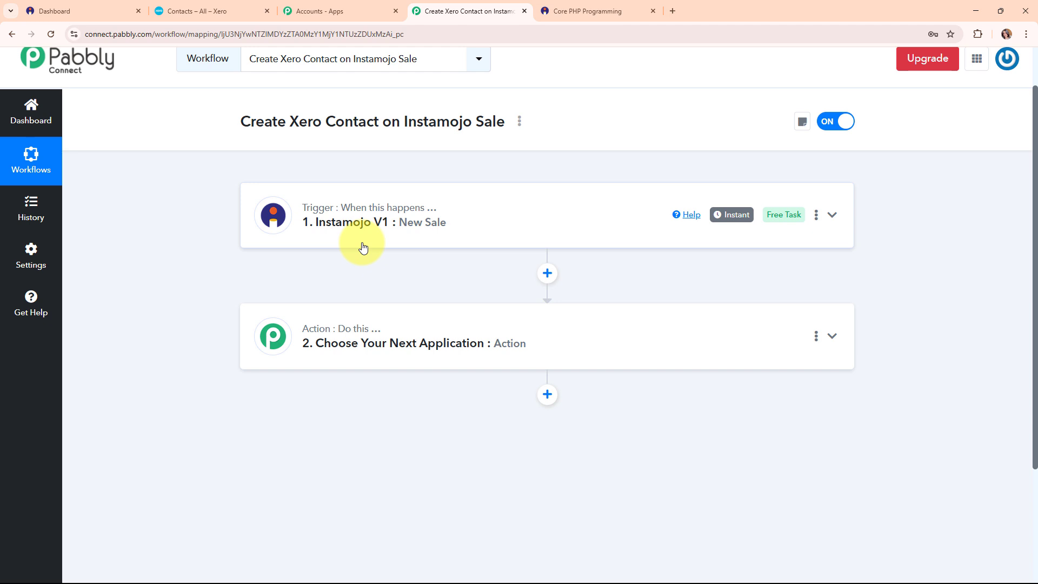
Set the action step to the Xero app, found by searching 'xer', with event Create a Contact.
left_click(556, 345)
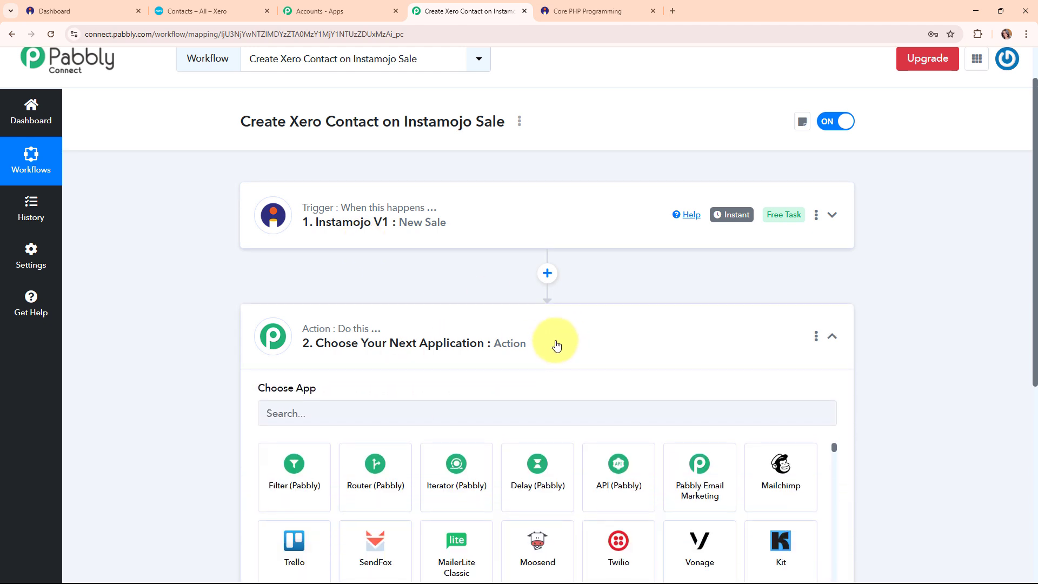
scroll(556, 345, "down", 2)
left_click(315, 276)
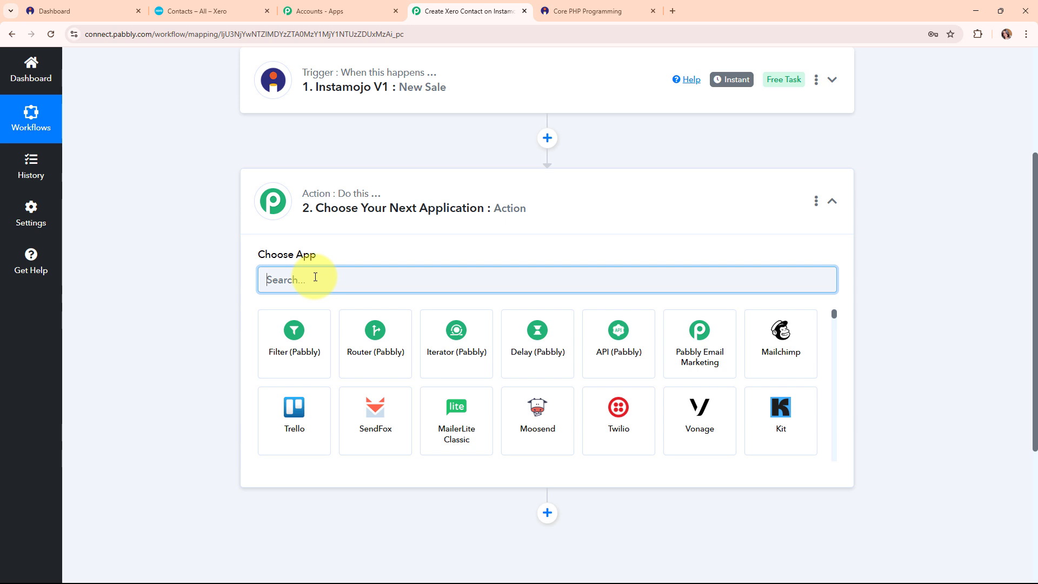
type("xer")
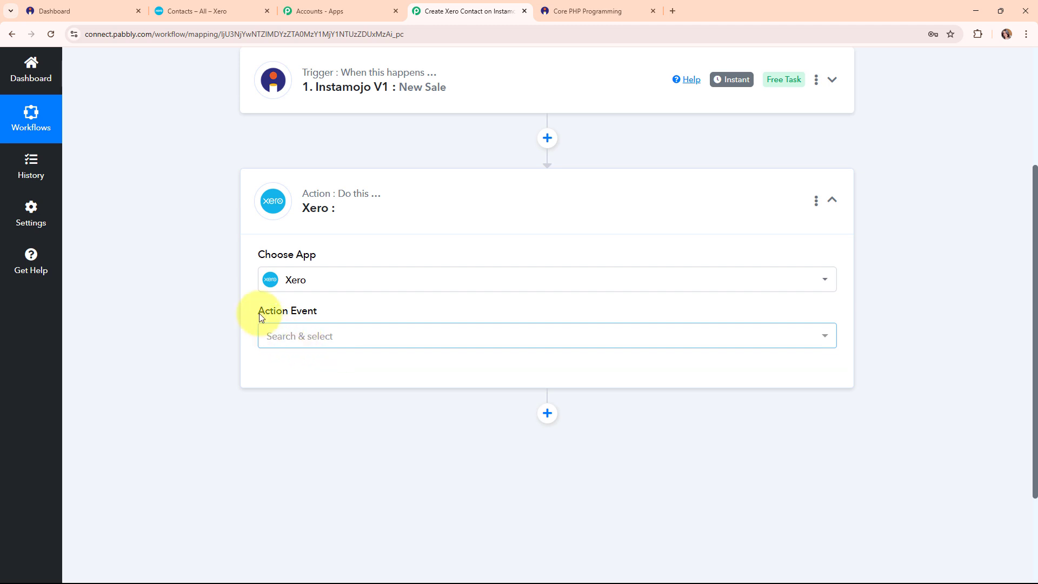
left_click(414, 334)
left_click(306, 145)
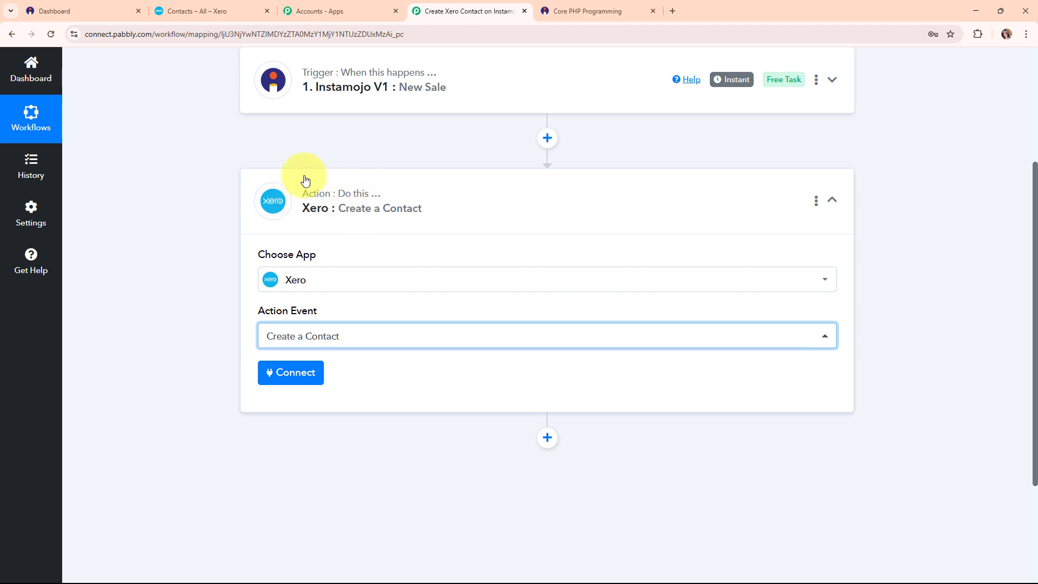
Add a new Xero connection for the action step and grant Pabbly access to Xero.
left_click(295, 376)
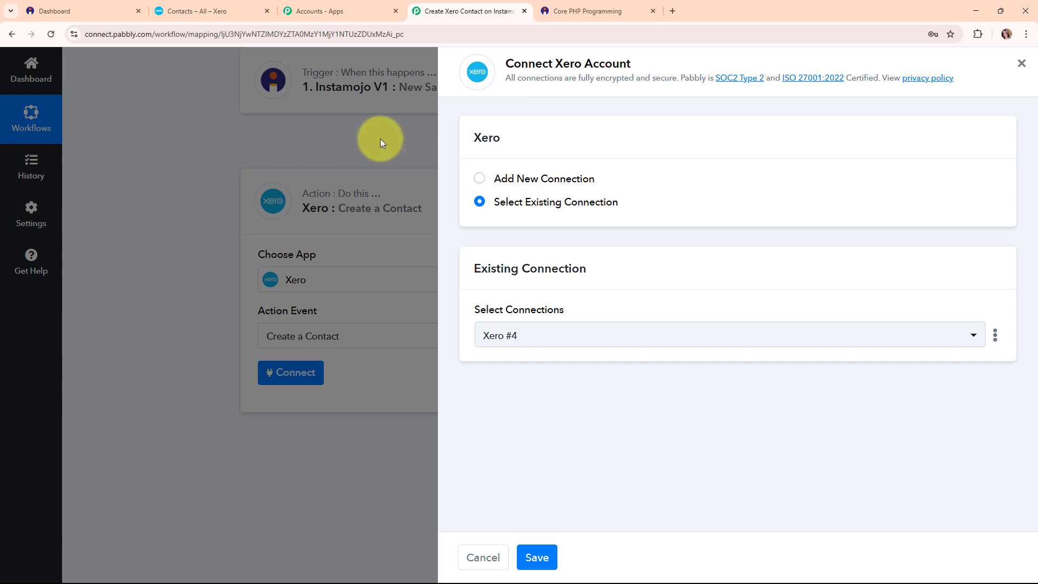
left_click(481, 180)
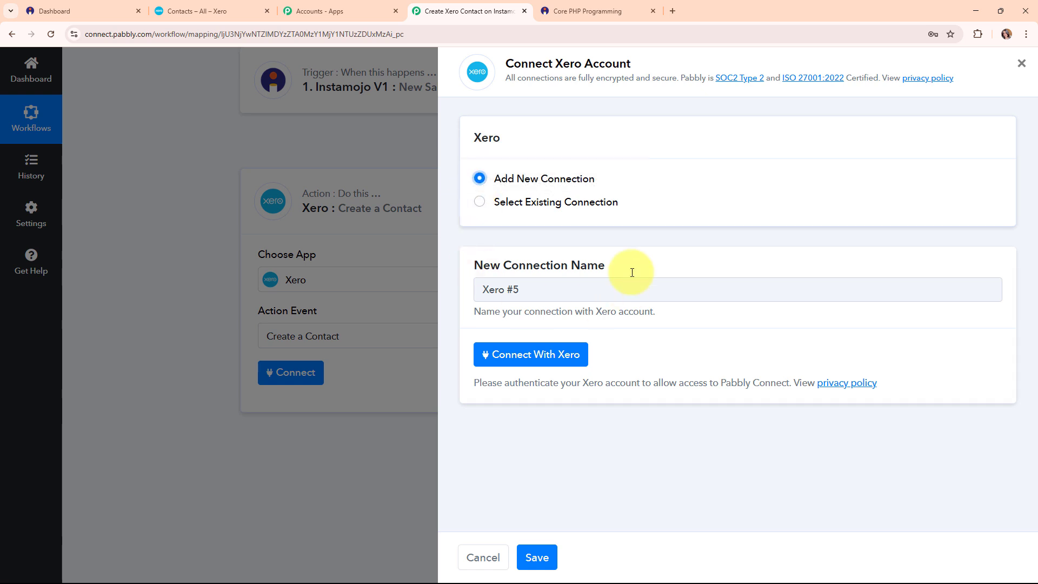
left_click(576, 355)
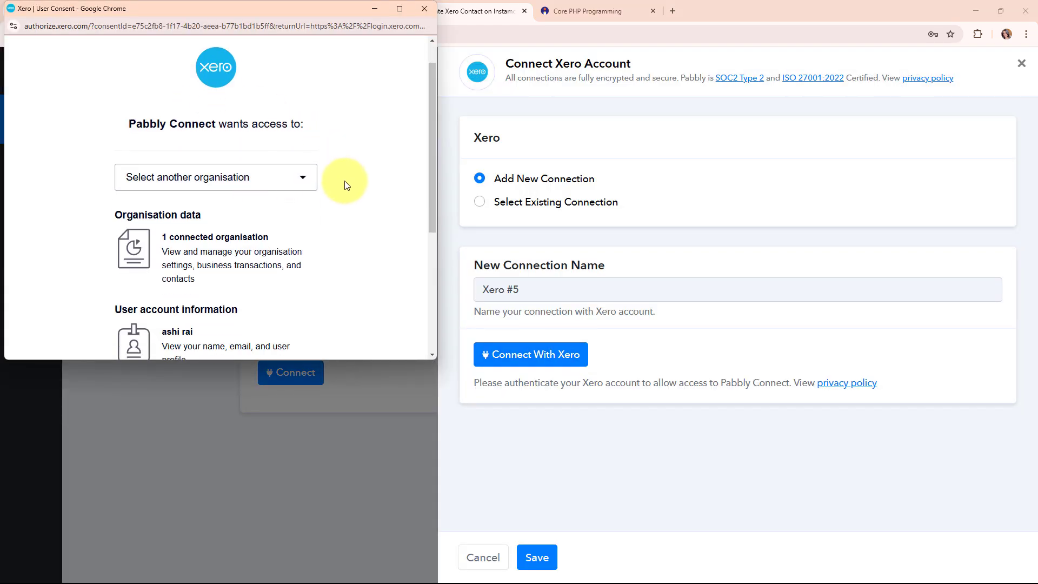
scroll(346, 185, "down", 4)
left_click(233, 262)
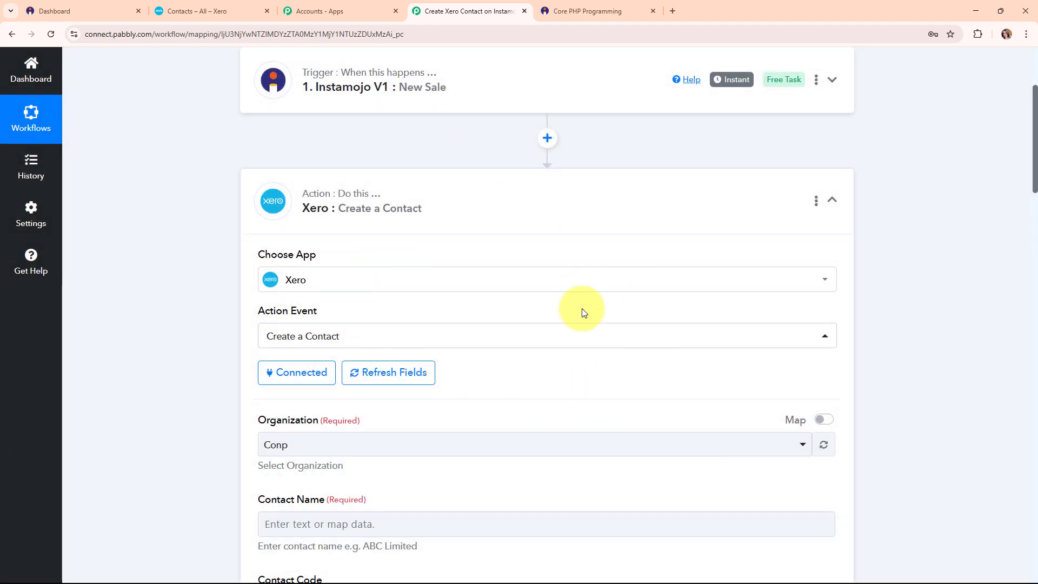
Select Conp as the Xero organisation for the contact.
scroll(570, 338, "down", 5)
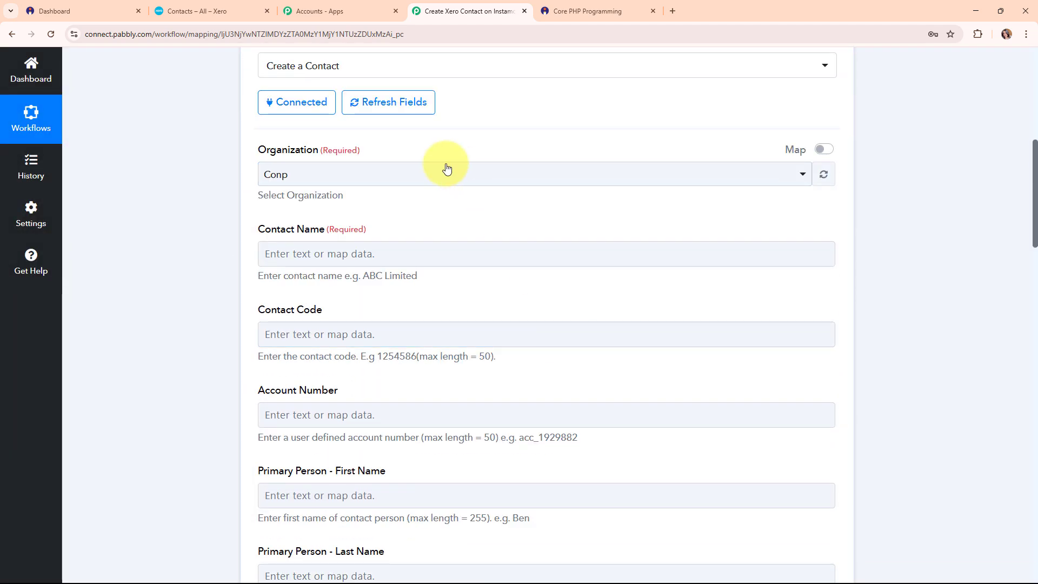
left_click_drag(260, 151, 377, 165)
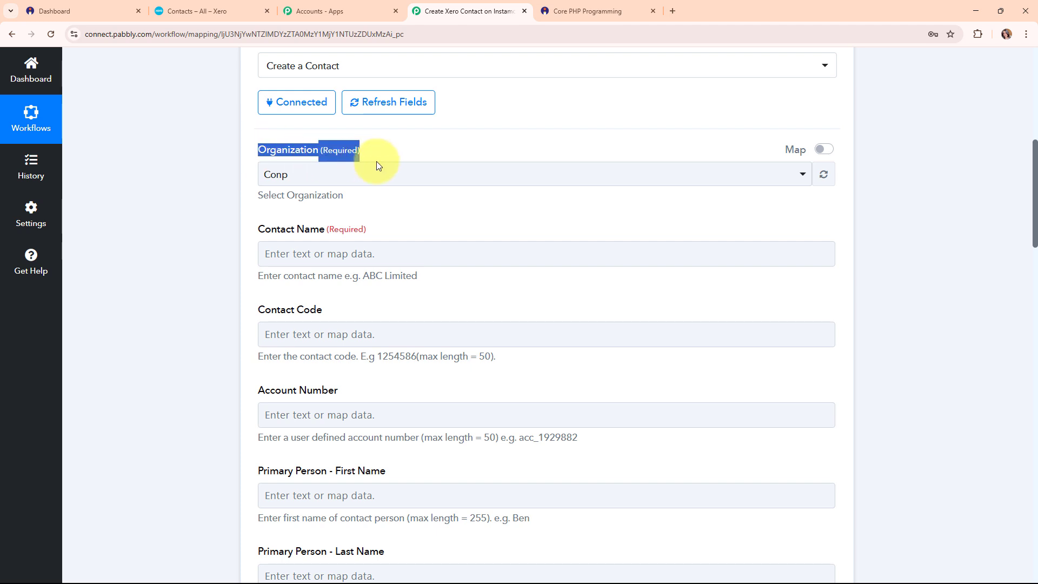
left_click(526, 174)
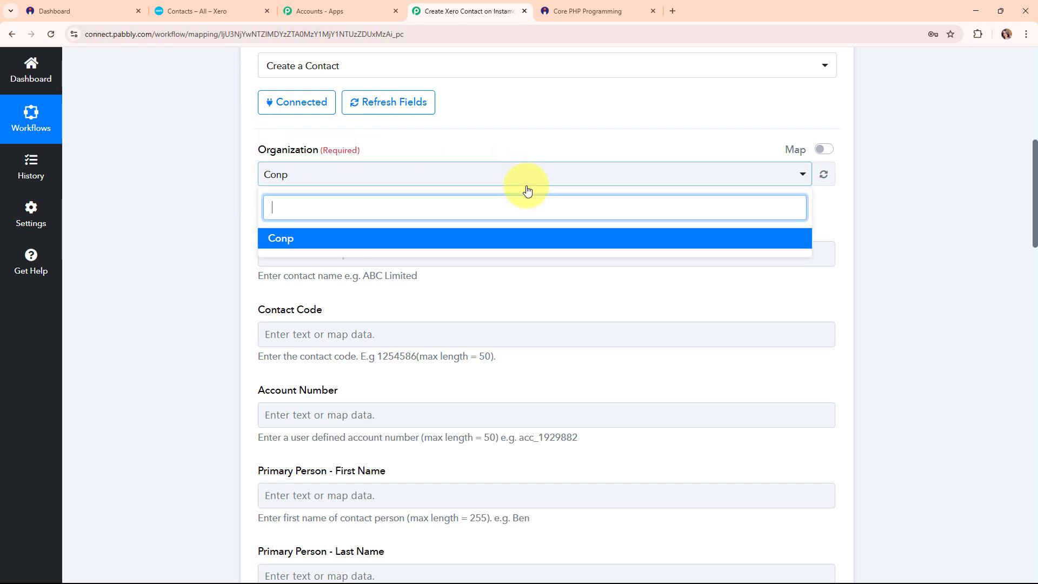
left_click(309, 237)
scroll(510, 229, "down", 2)
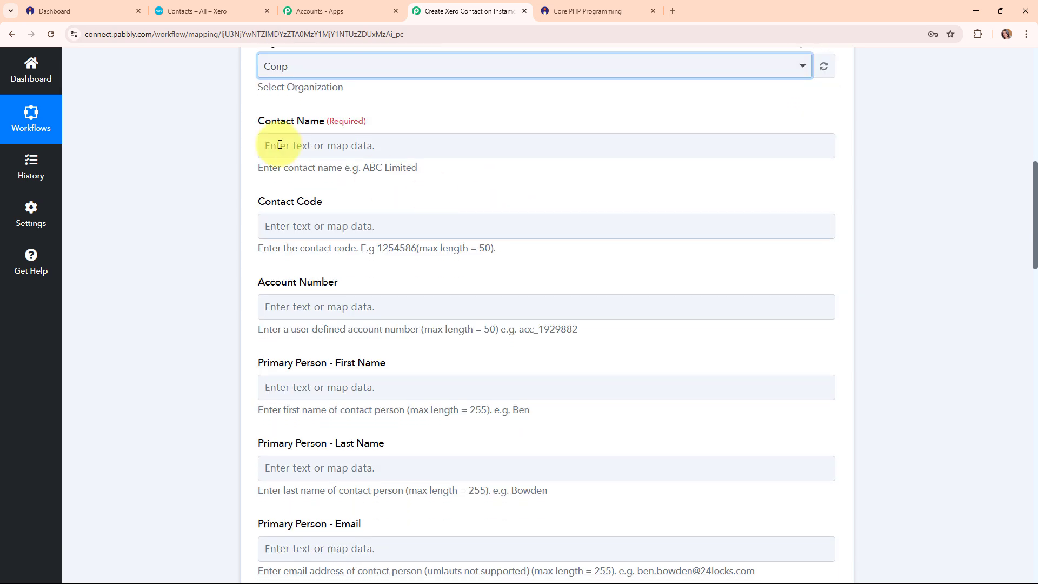
Map Contact Name to the Buyer Name field from Instamojo V1: New Sale.
left_click(294, 143)
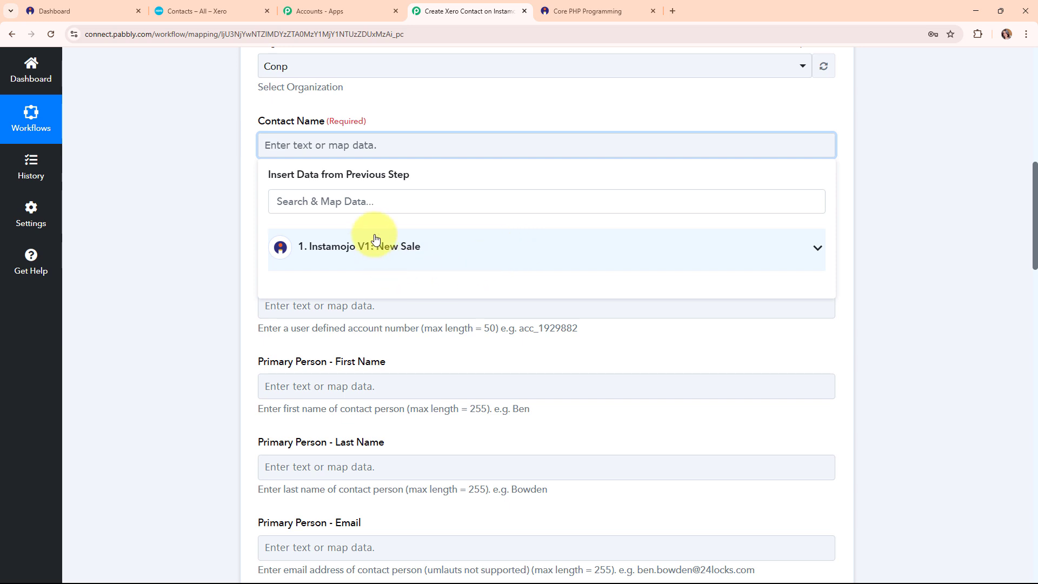
left_click(402, 257)
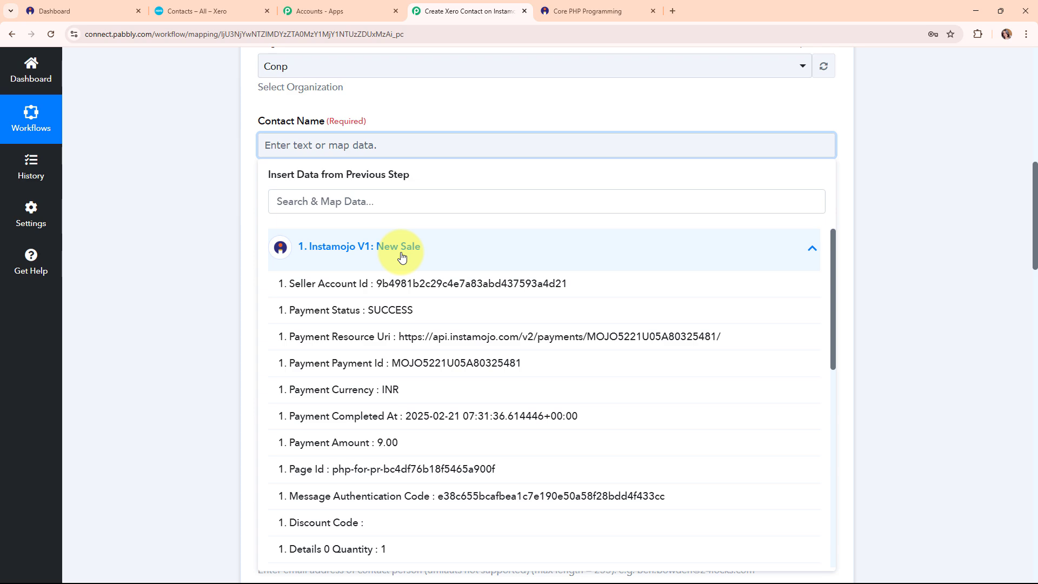
scroll(572, 304, "down", 7)
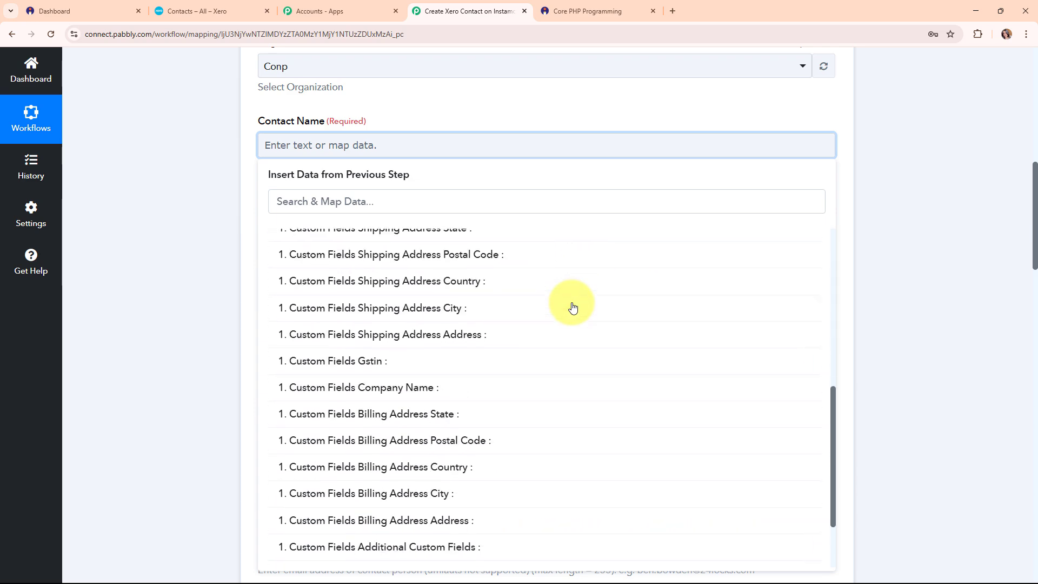
scroll(572, 308, "down", 3)
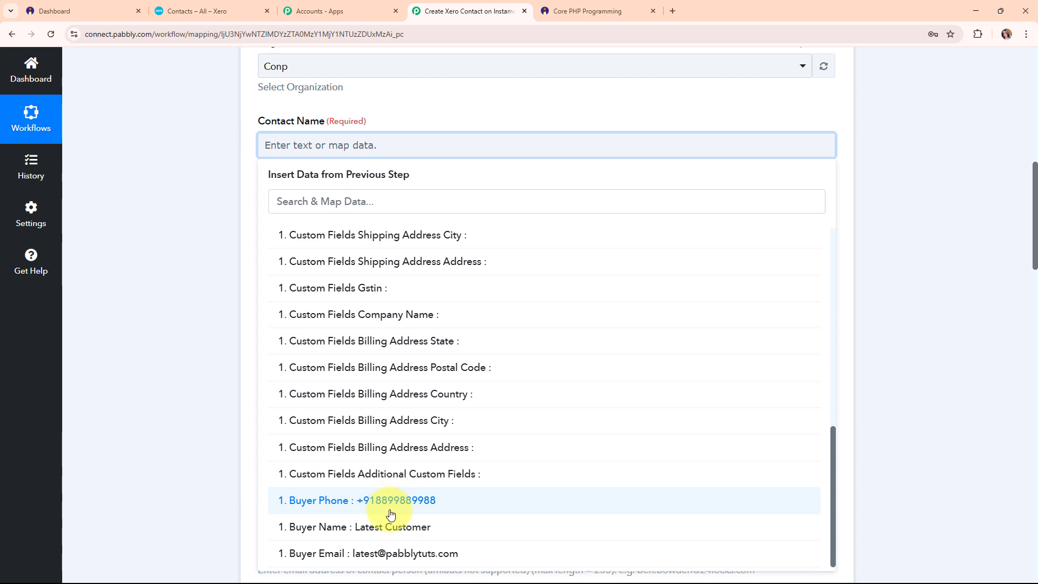
left_click(392, 529)
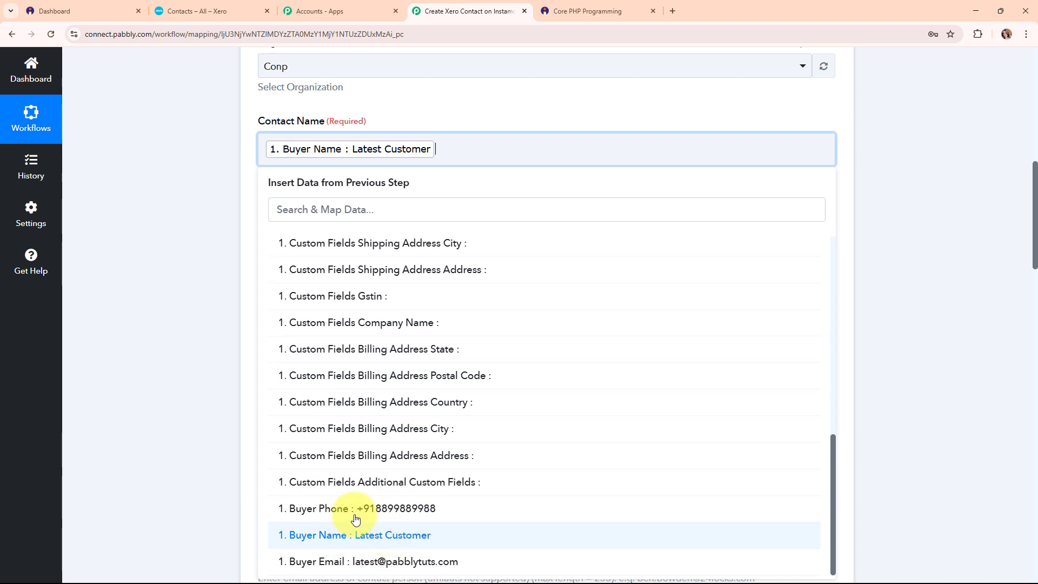
left_click(197, 248)
scroll(514, 275, "down", 2)
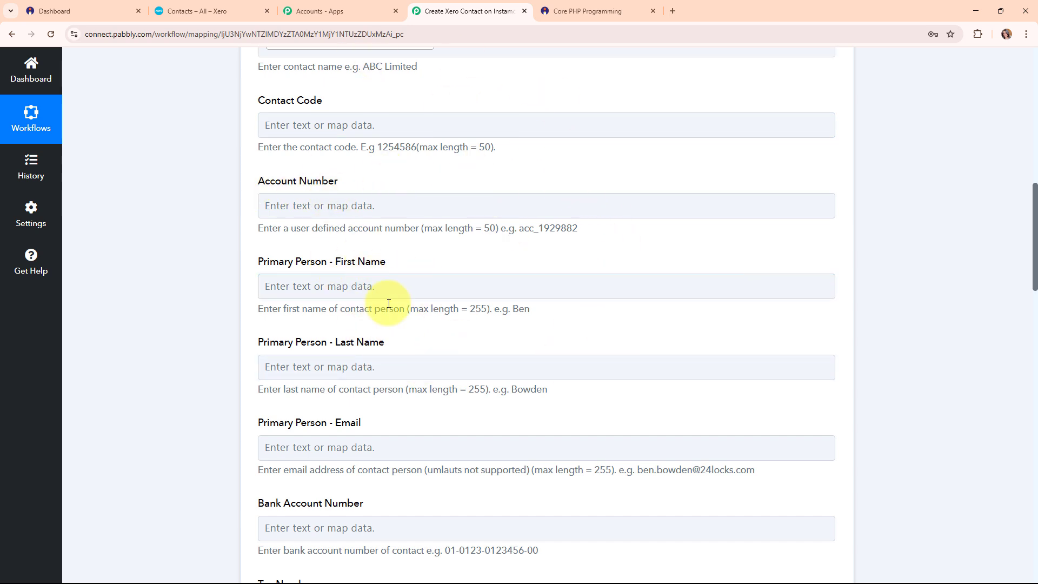
Map Primary Person - Email to Buyer Email, found by searching '@'.
scroll(585, 305, "down", 7)
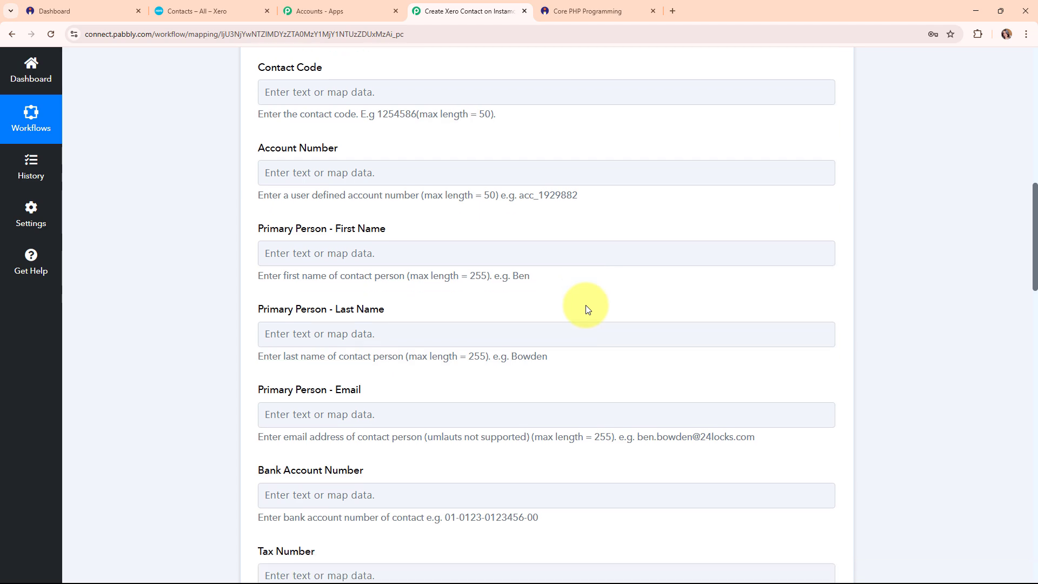
scroll(417, 174, "up", 2)
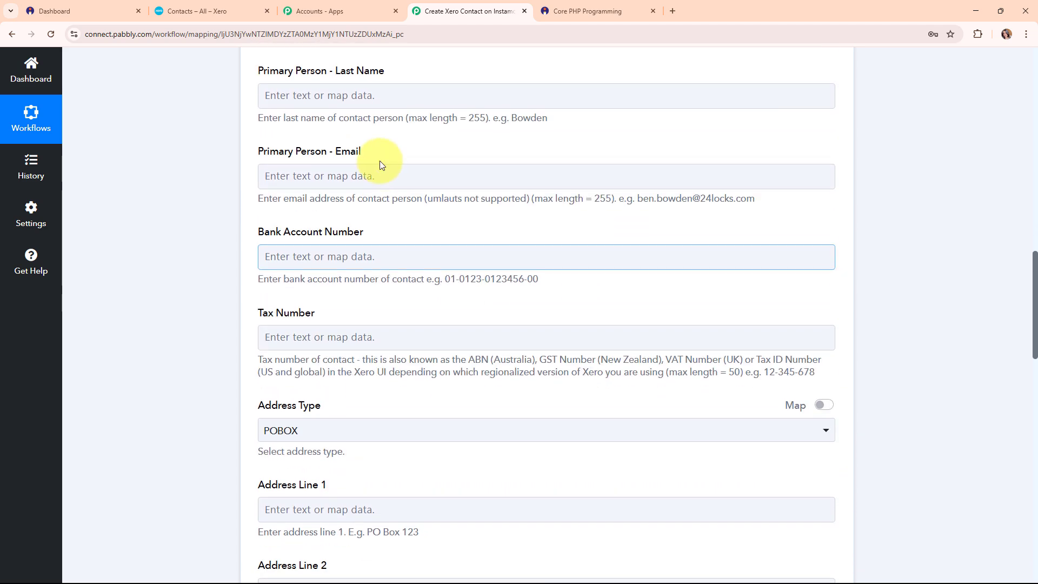
left_click(336, 167)
left_click(378, 234)
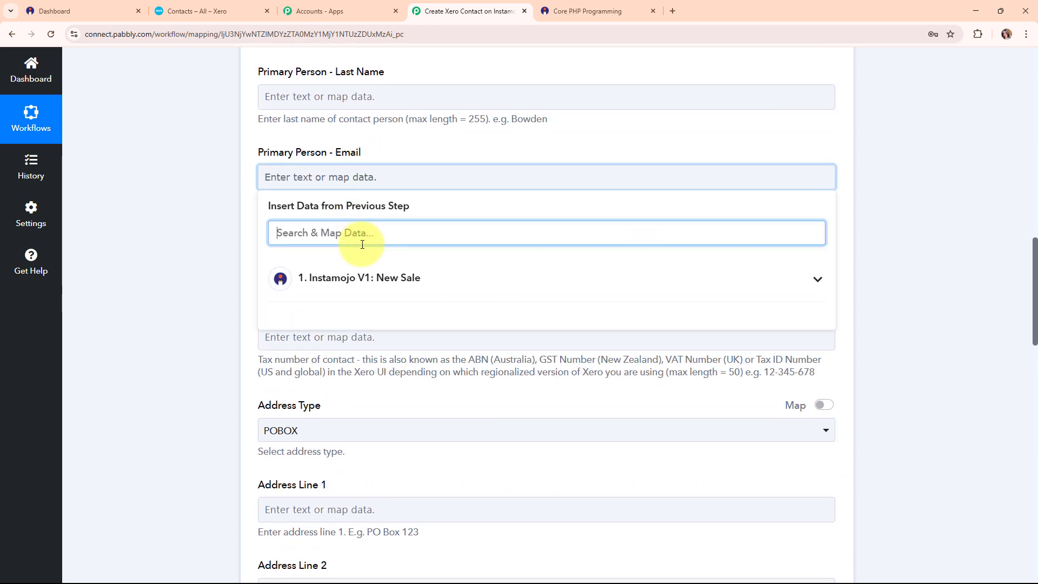
type("@")
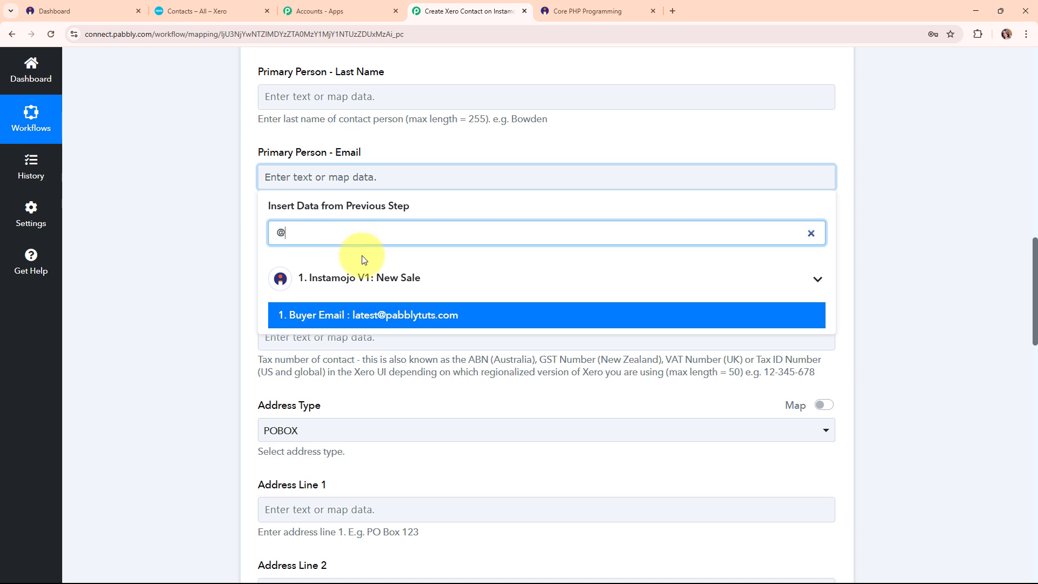
left_click(383, 315)
left_click(234, 208)
Map the Phone Number field to the Instamojo Buyer Phone value, leaving Country empty.
scroll(468, 239, "down", 1)
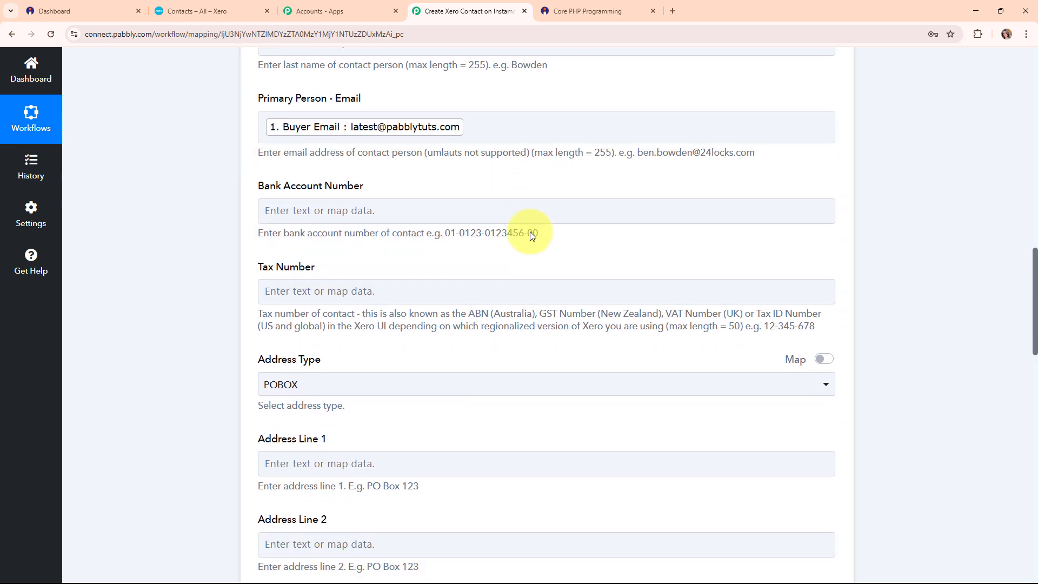
scroll(490, 270, "down", 9)
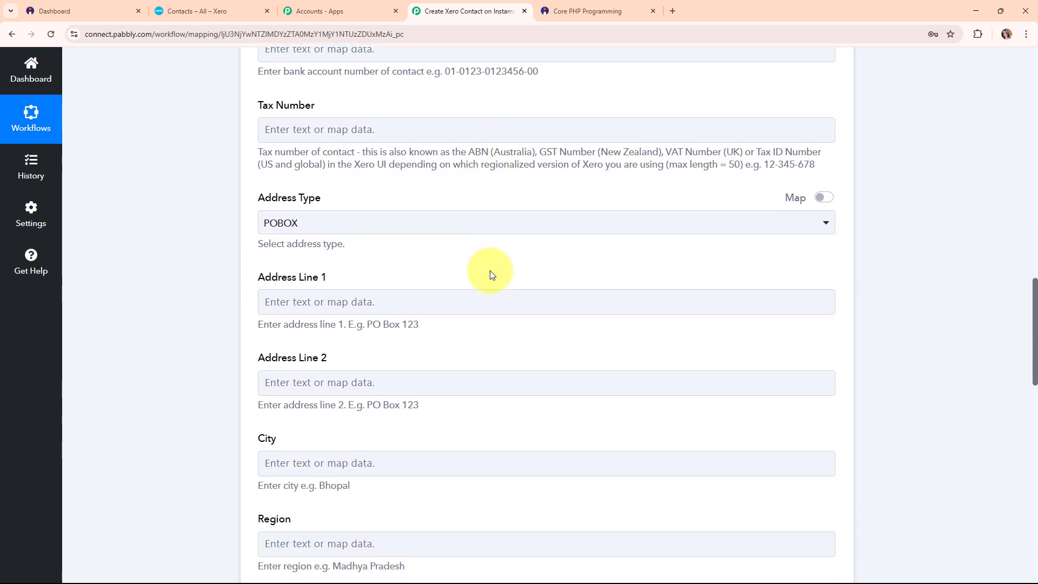
scroll(490, 270, "down", 2)
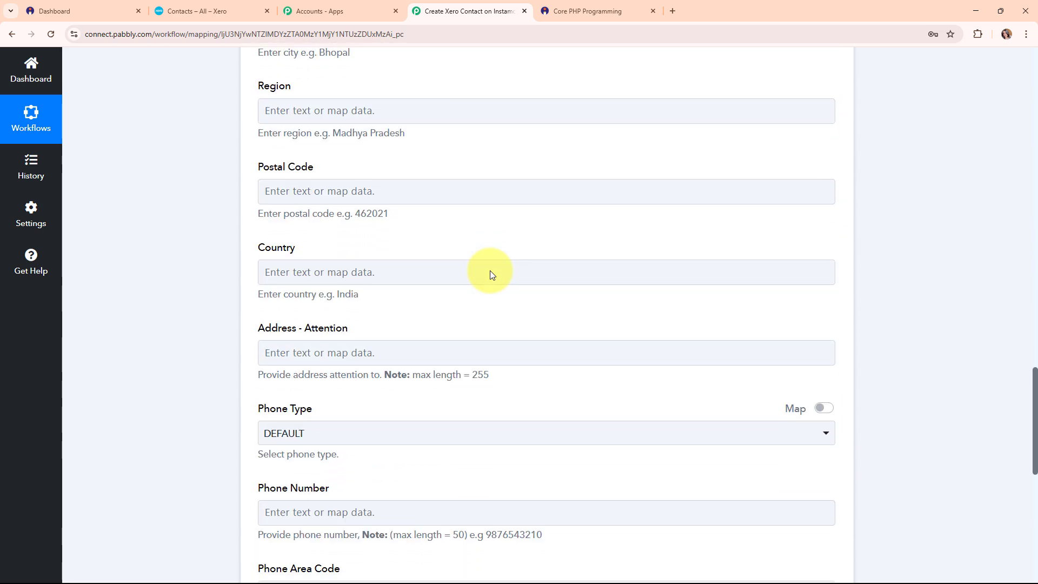
left_click(490, 271)
scroll(489, 271, "down", 2)
left_click(491, 270)
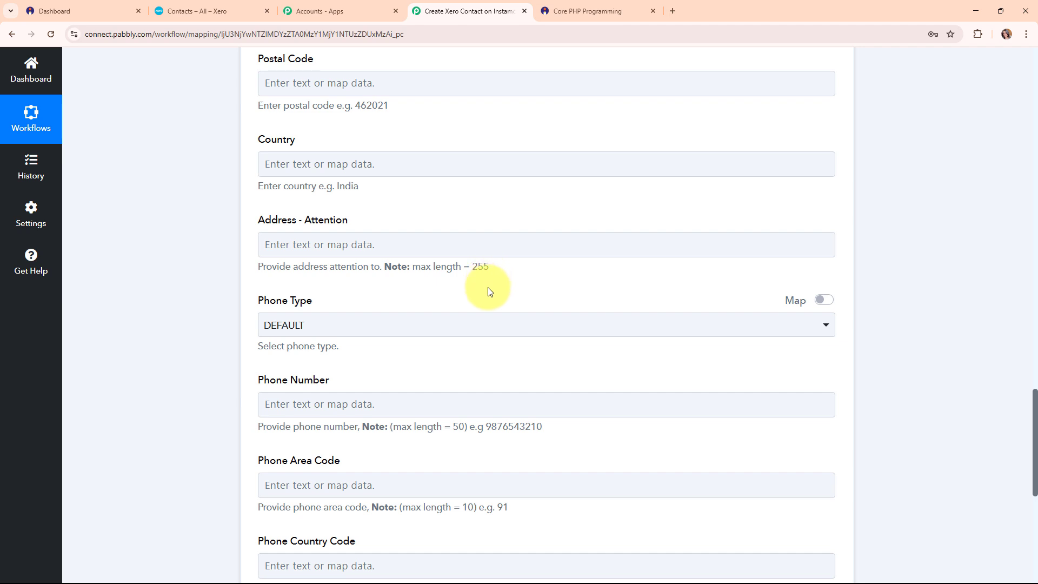
scroll(487, 287, "down", 2)
left_click(325, 298)
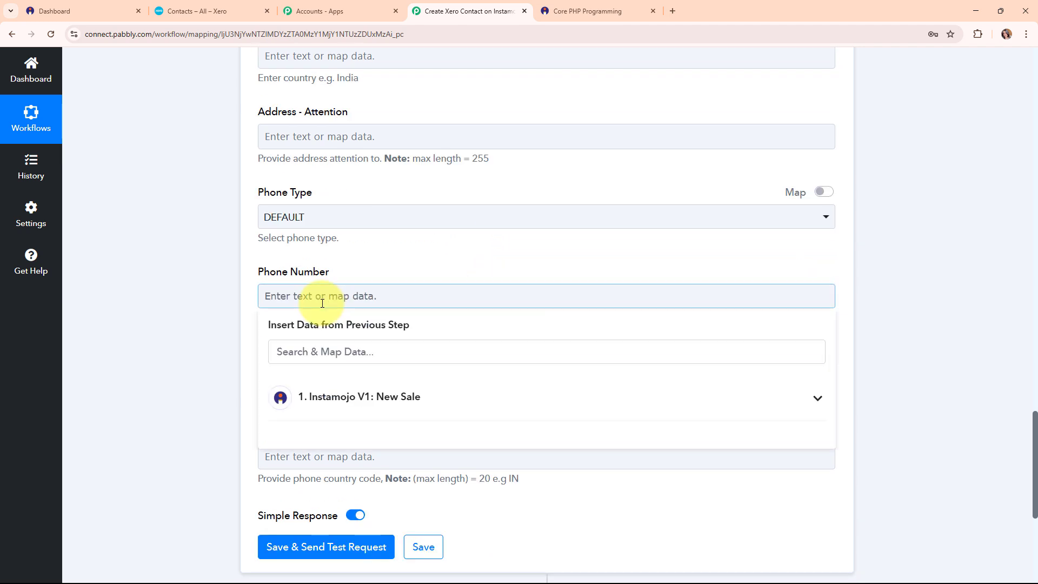
left_click(626, 393)
scroll(626, 390, "down", 10)
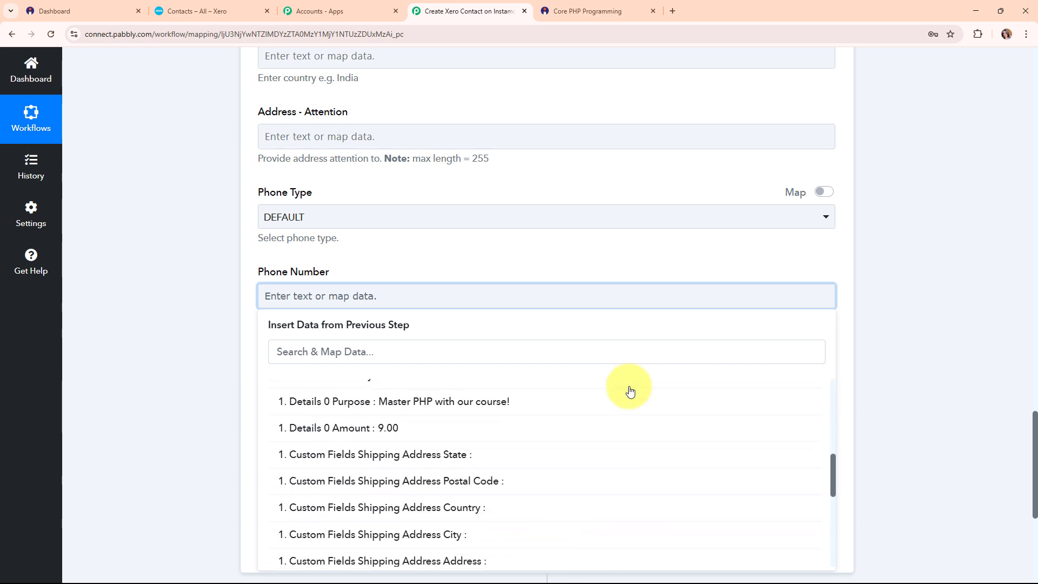
scroll(609, 471, "down", 4)
left_click(428, 498)
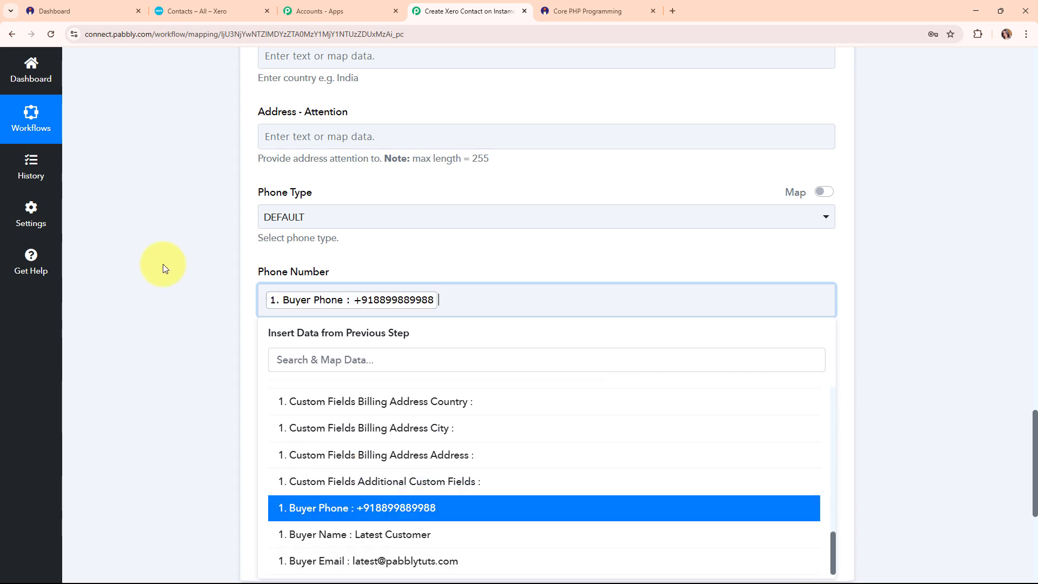
left_click(164, 264)
left_click(658, 301)
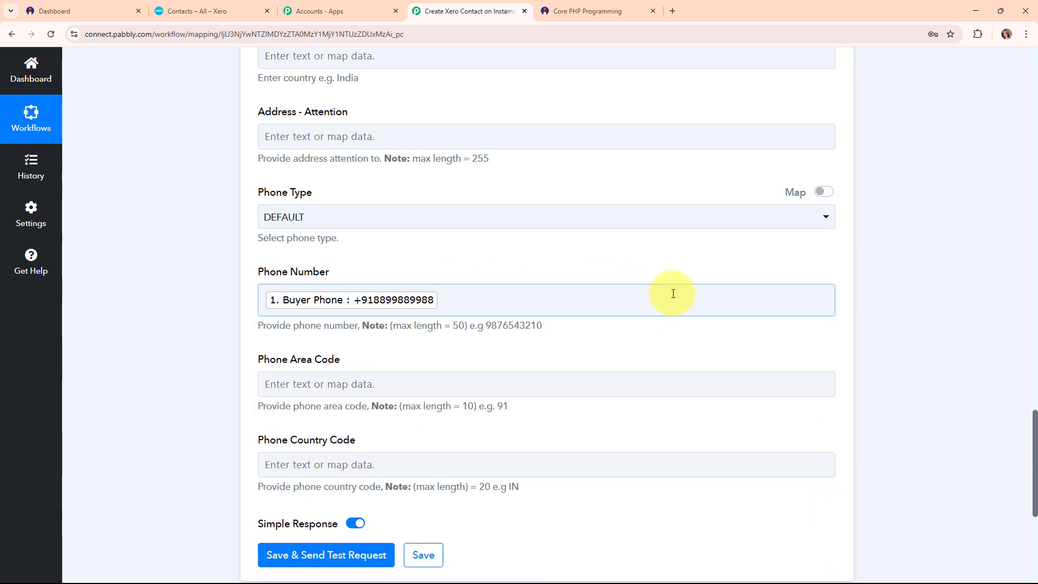
scroll(672, 294, "down", 4)
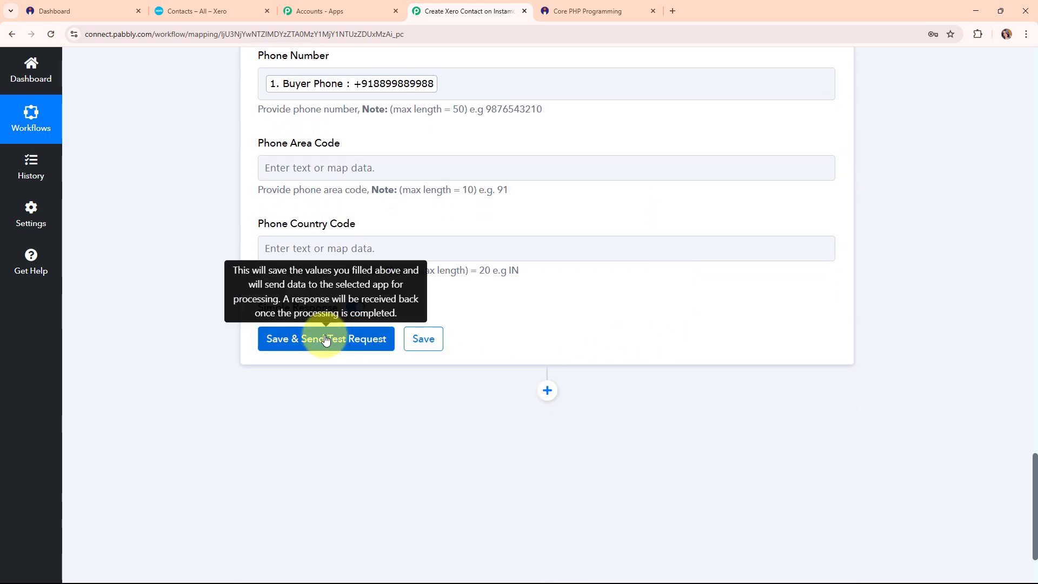
Send the Xero test request, confirm Status OK with an ACTIVE contact, and collapse the step.
left_click(326, 339)
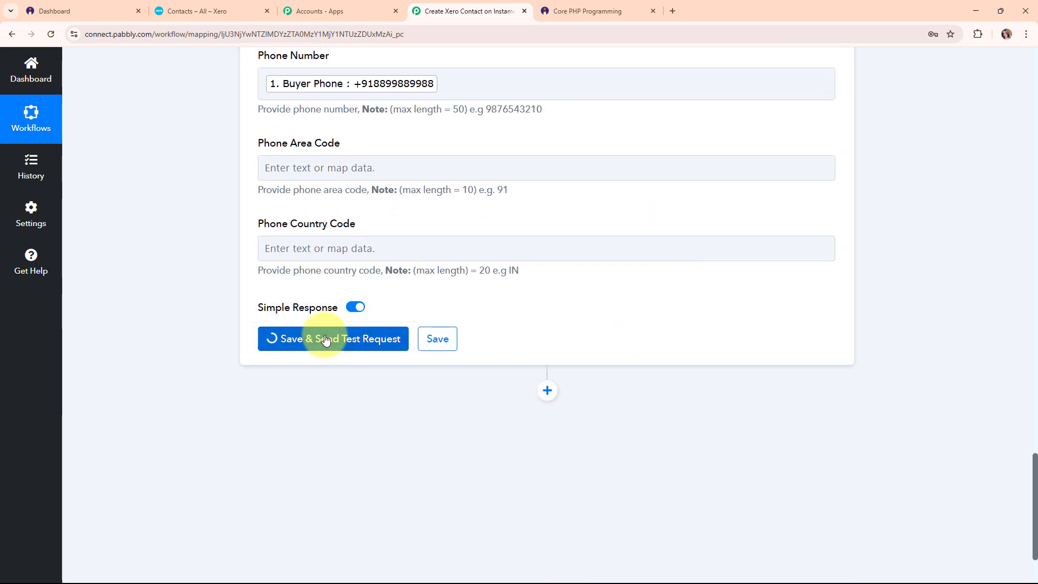
scroll(730, 330, "down", 4)
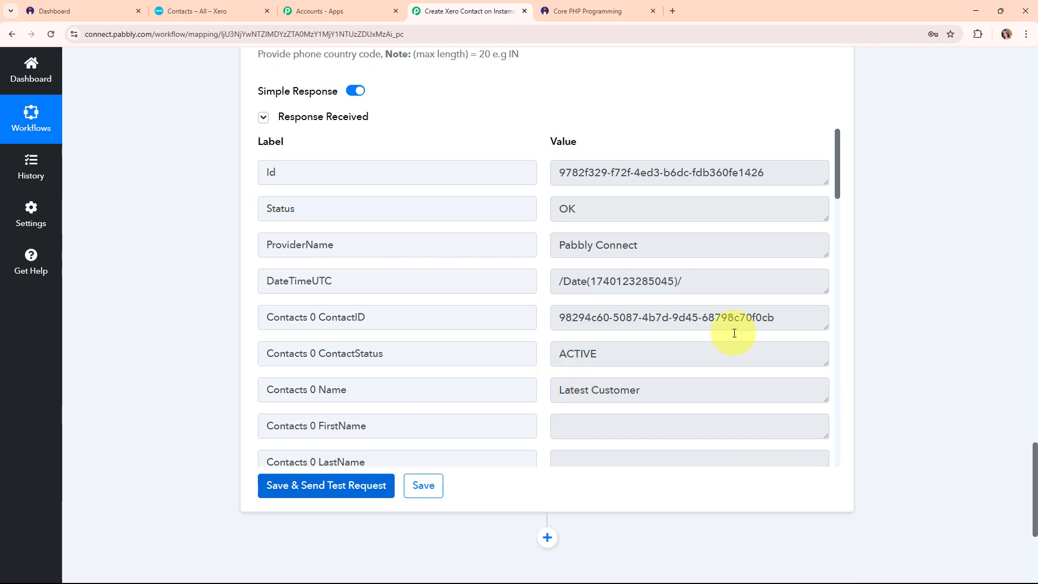
scroll(860, 341, "up", 17)
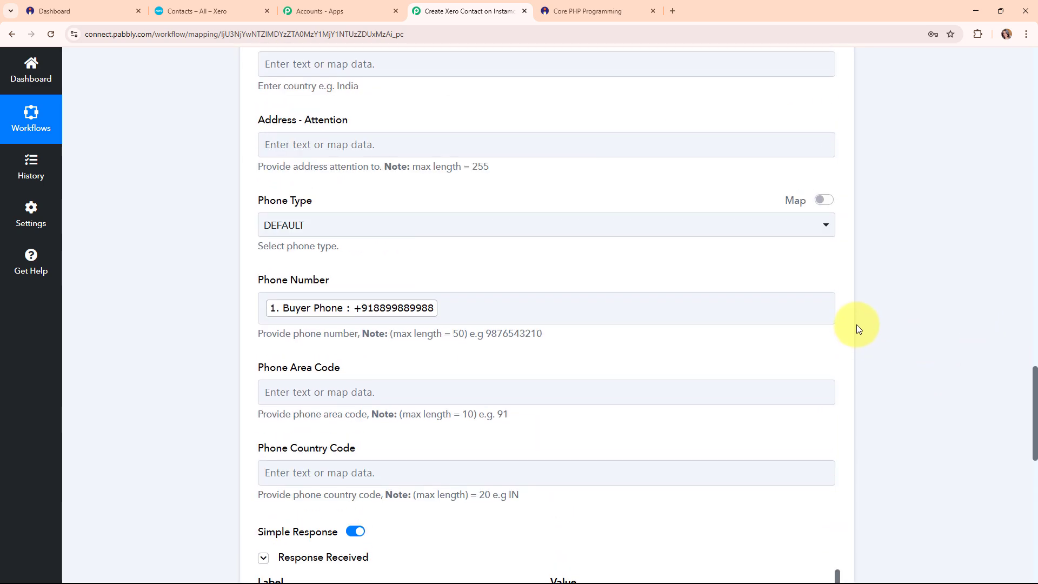
scroll(857, 325, "up", 20)
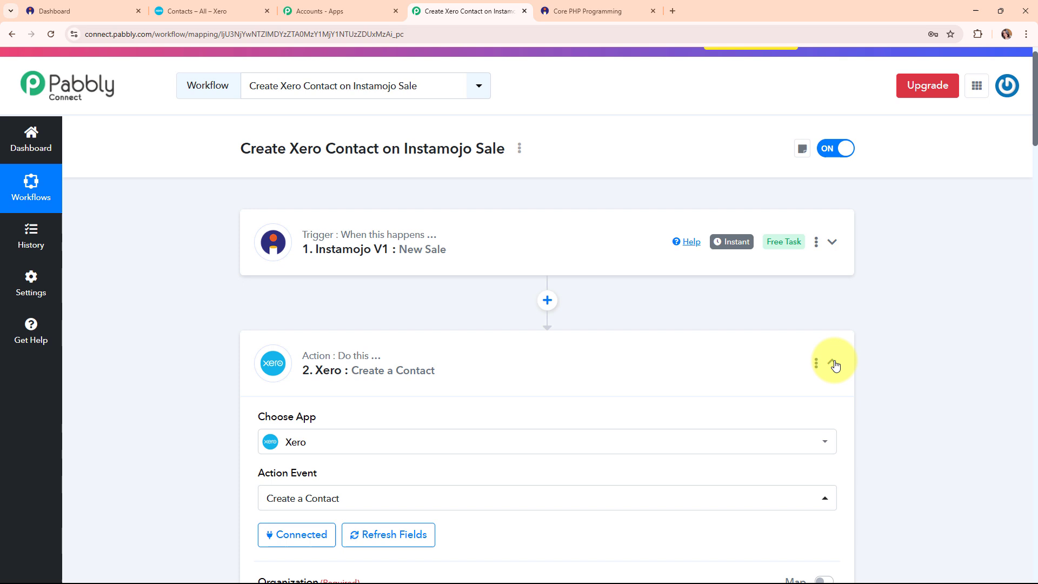
left_click(833, 363)
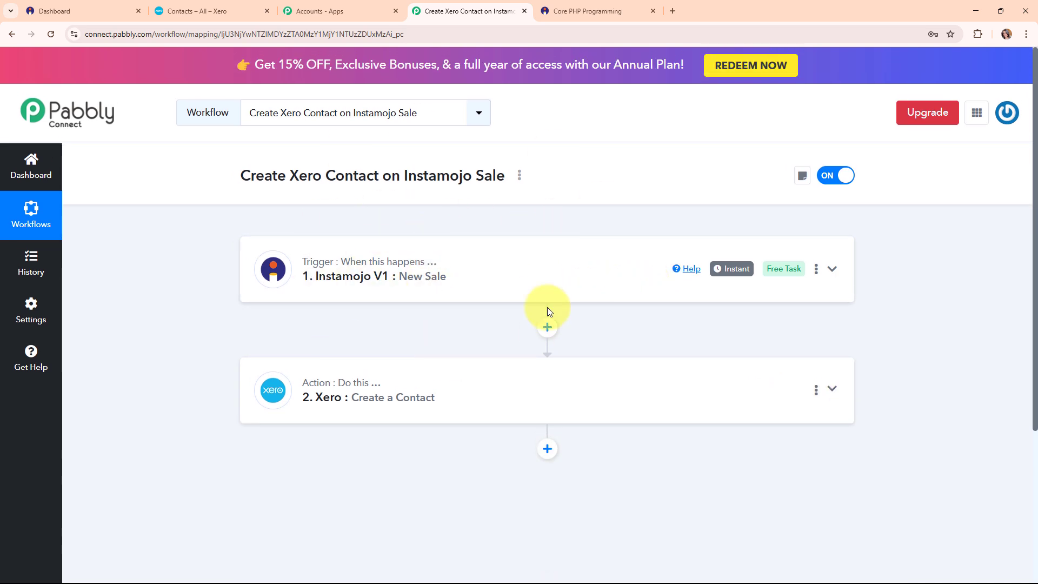
Reload Xero's contacts list to confirm the new contact appears, then return to Pabbly.
left_click(208, 11)
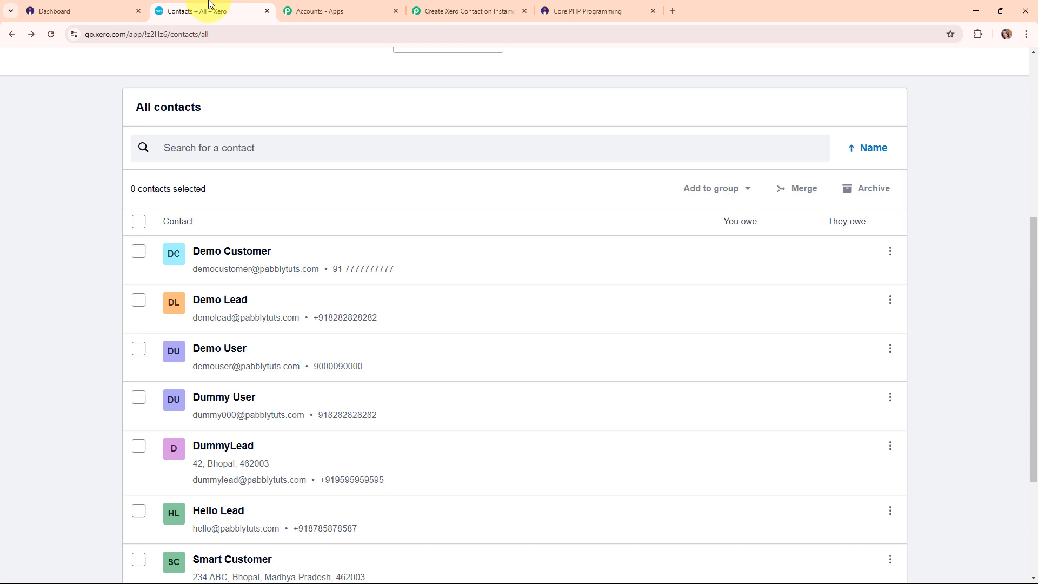
left_click(50, 34)
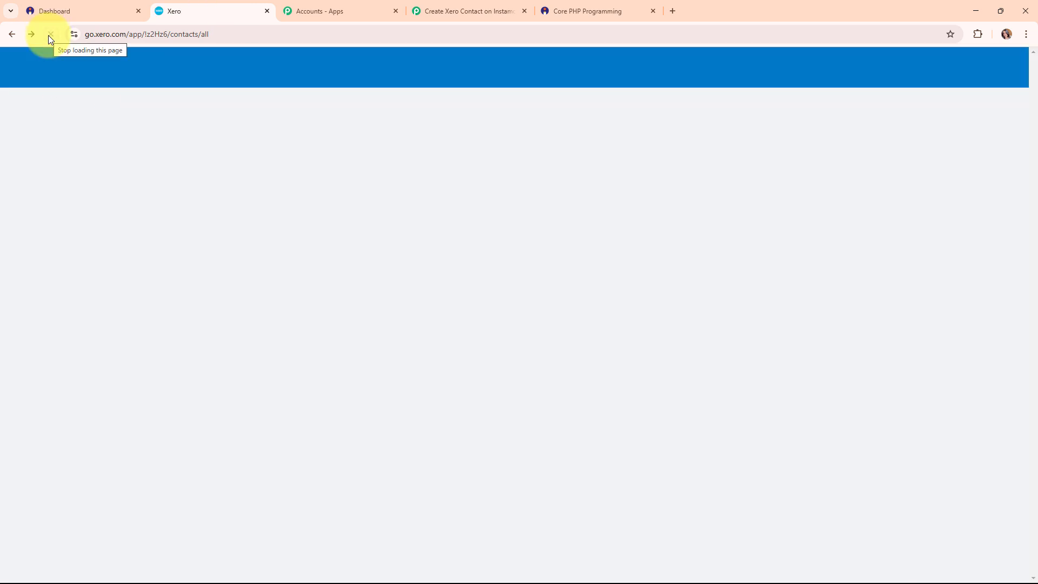
scroll(703, 322, "down", 5)
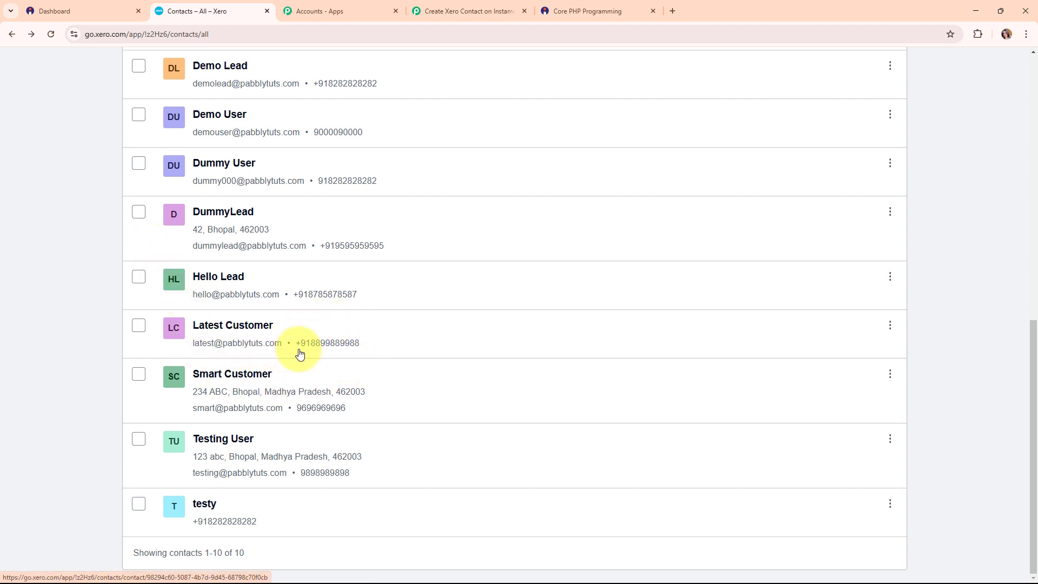
left_click(483, 4)
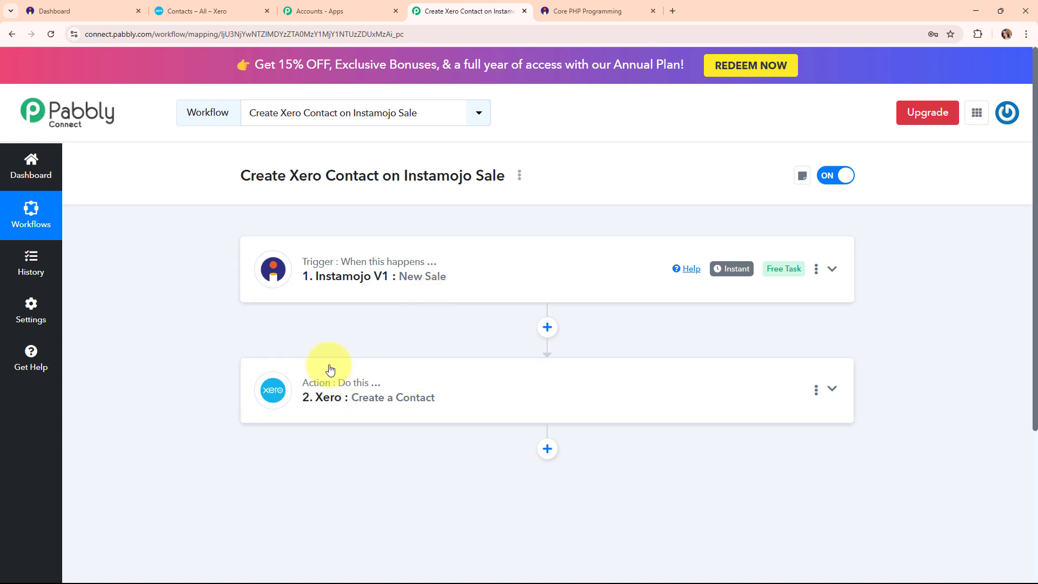
left_click_drag(238, 175, 508, 182)
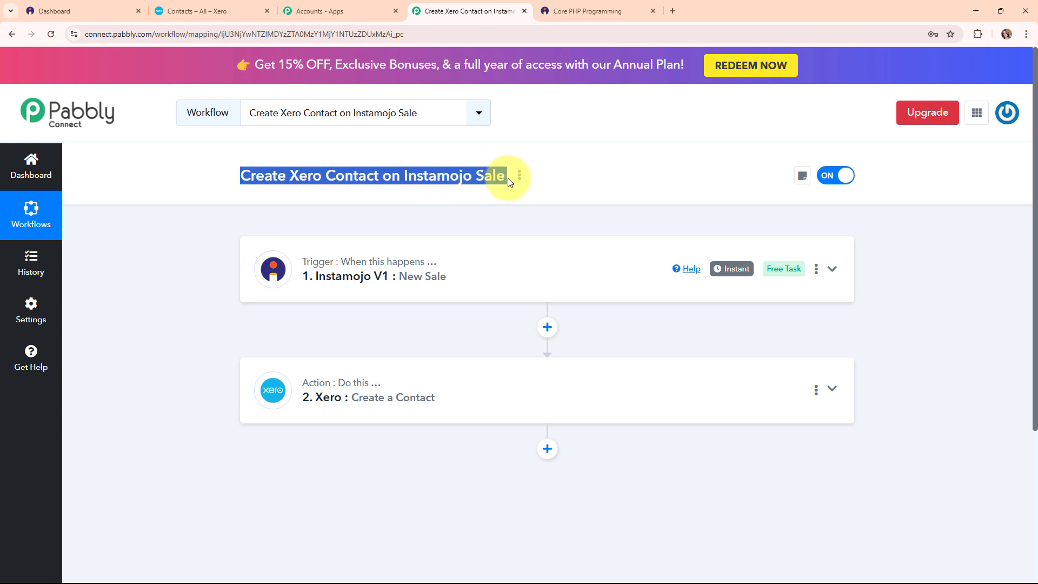
left_click(510, 215)
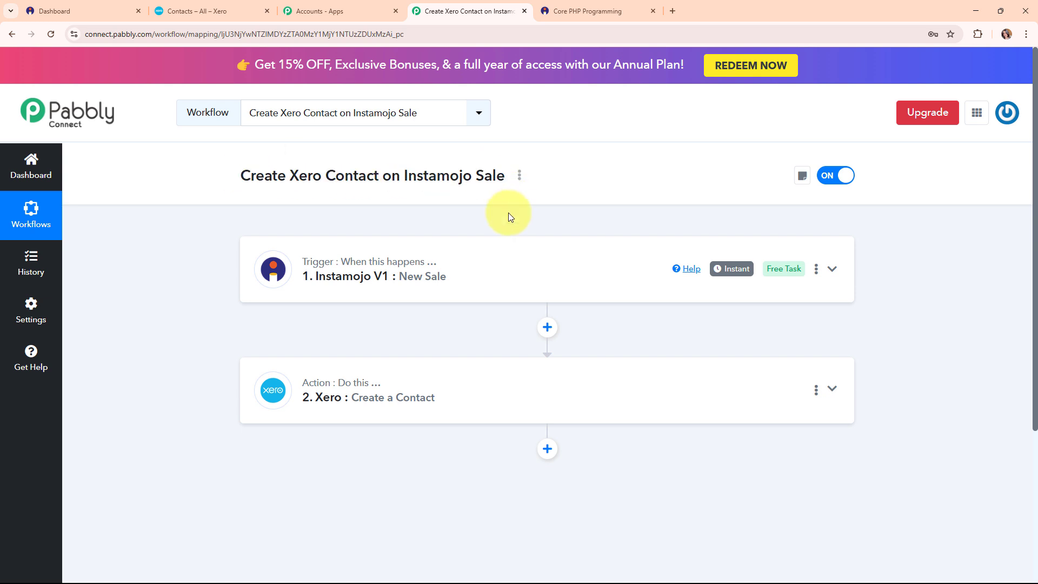